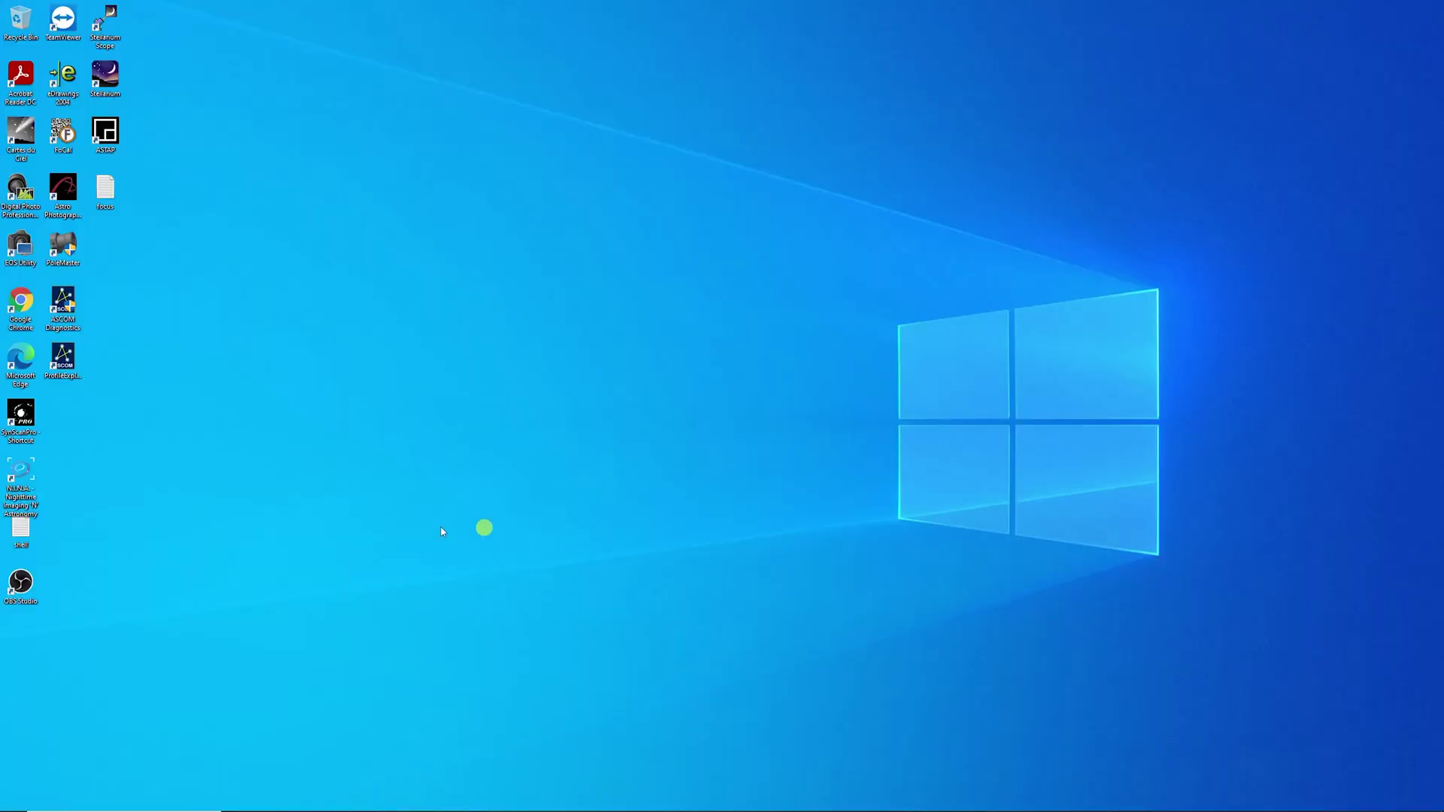
# Step: Launch N.I.N.A. and connect the EQMOD HEQ5/6 mount on the Telescope equipment page
pyautogui.doubleClick(29, 468)
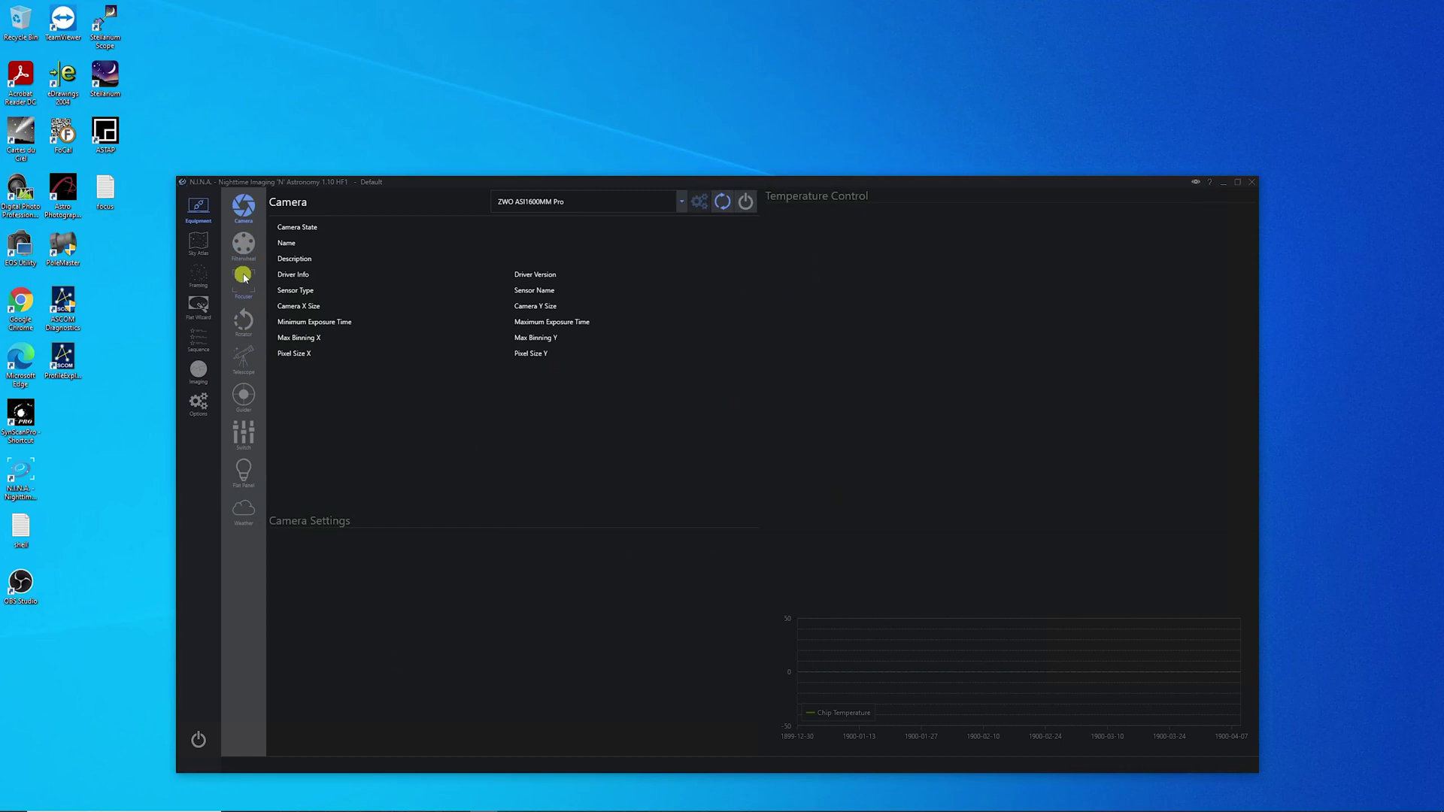
pyautogui.click(247, 356)
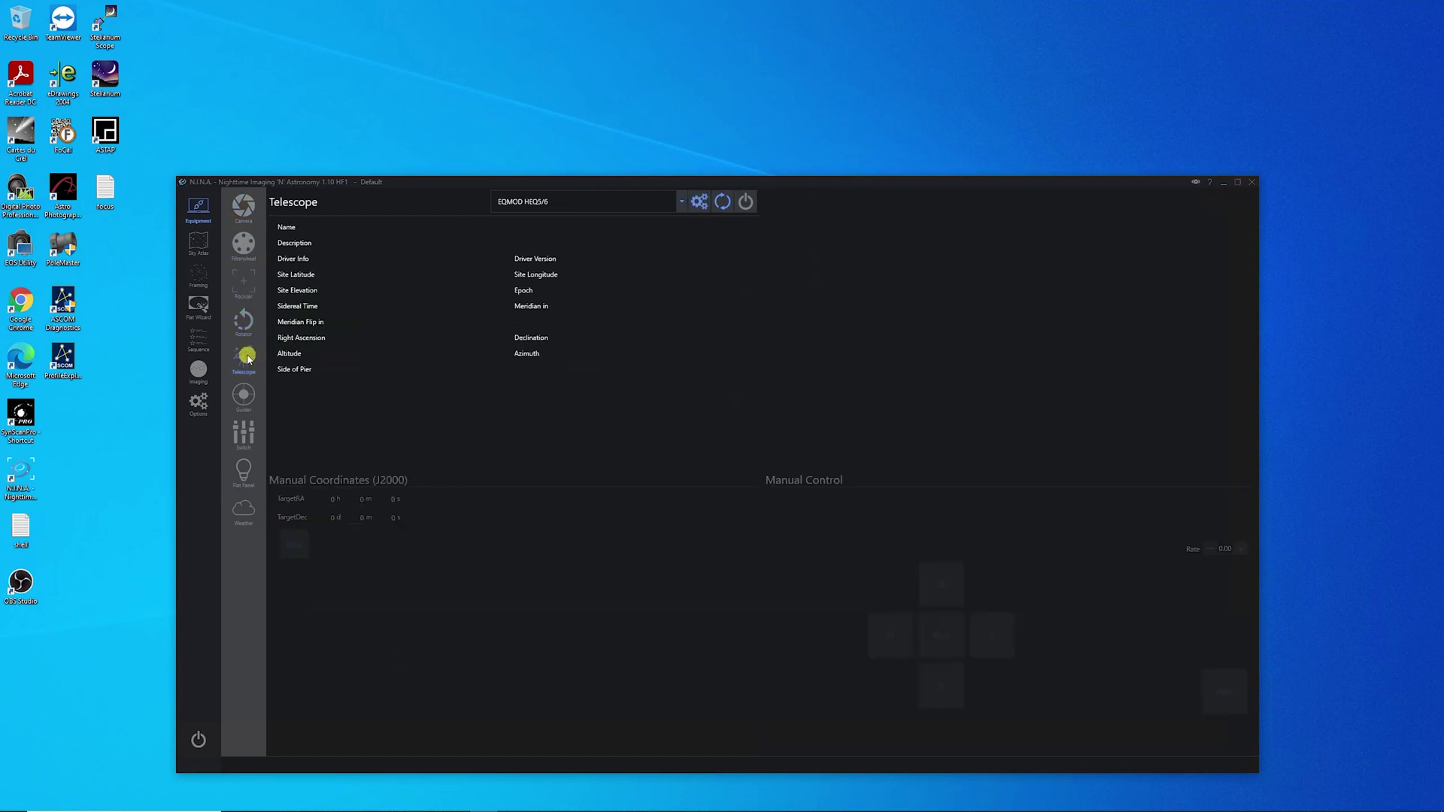
pyautogui.click(747, 202)
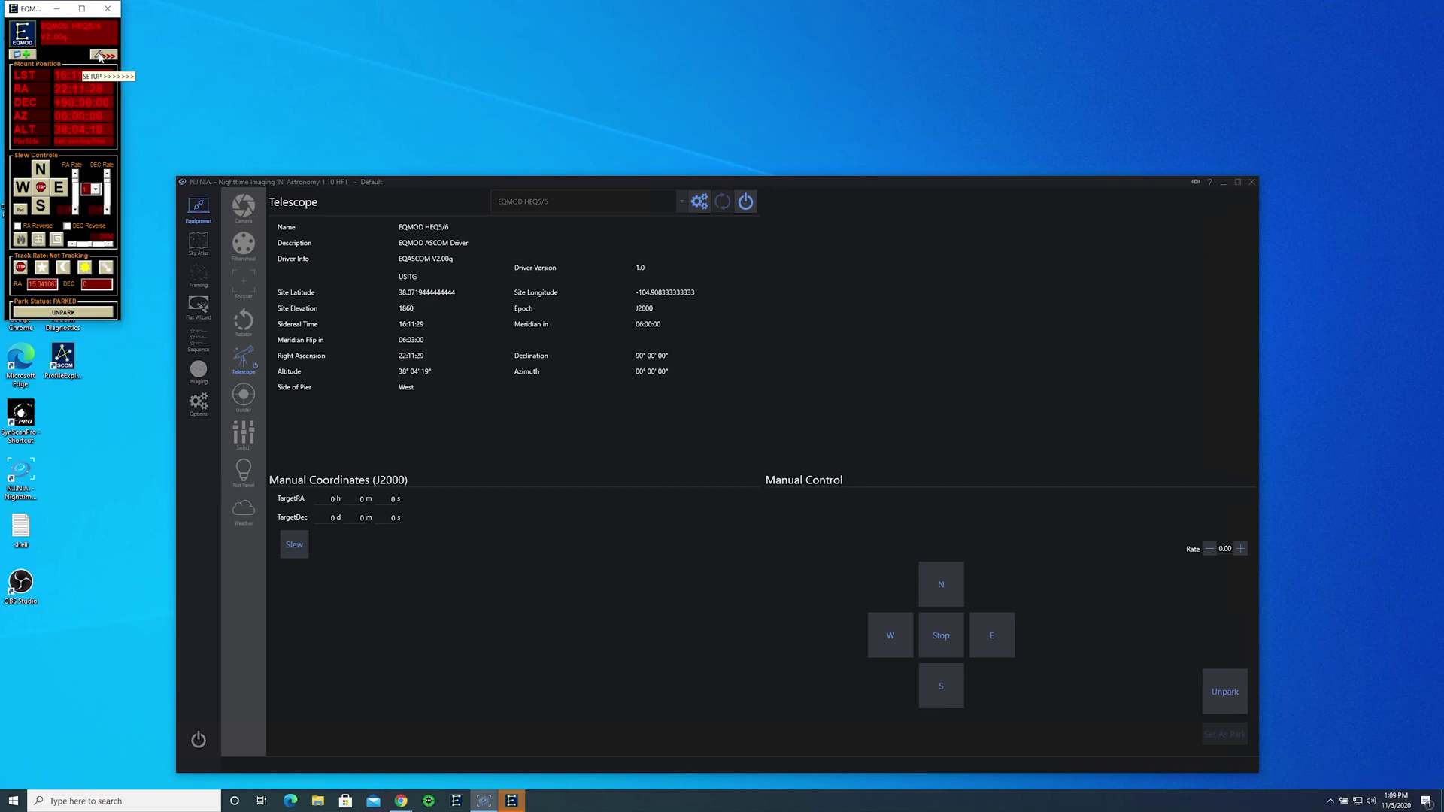
# Step: Expand EQMOD's full setup panel and bring the browser's coordinate search results forward
pyautogui.click(100, 55)
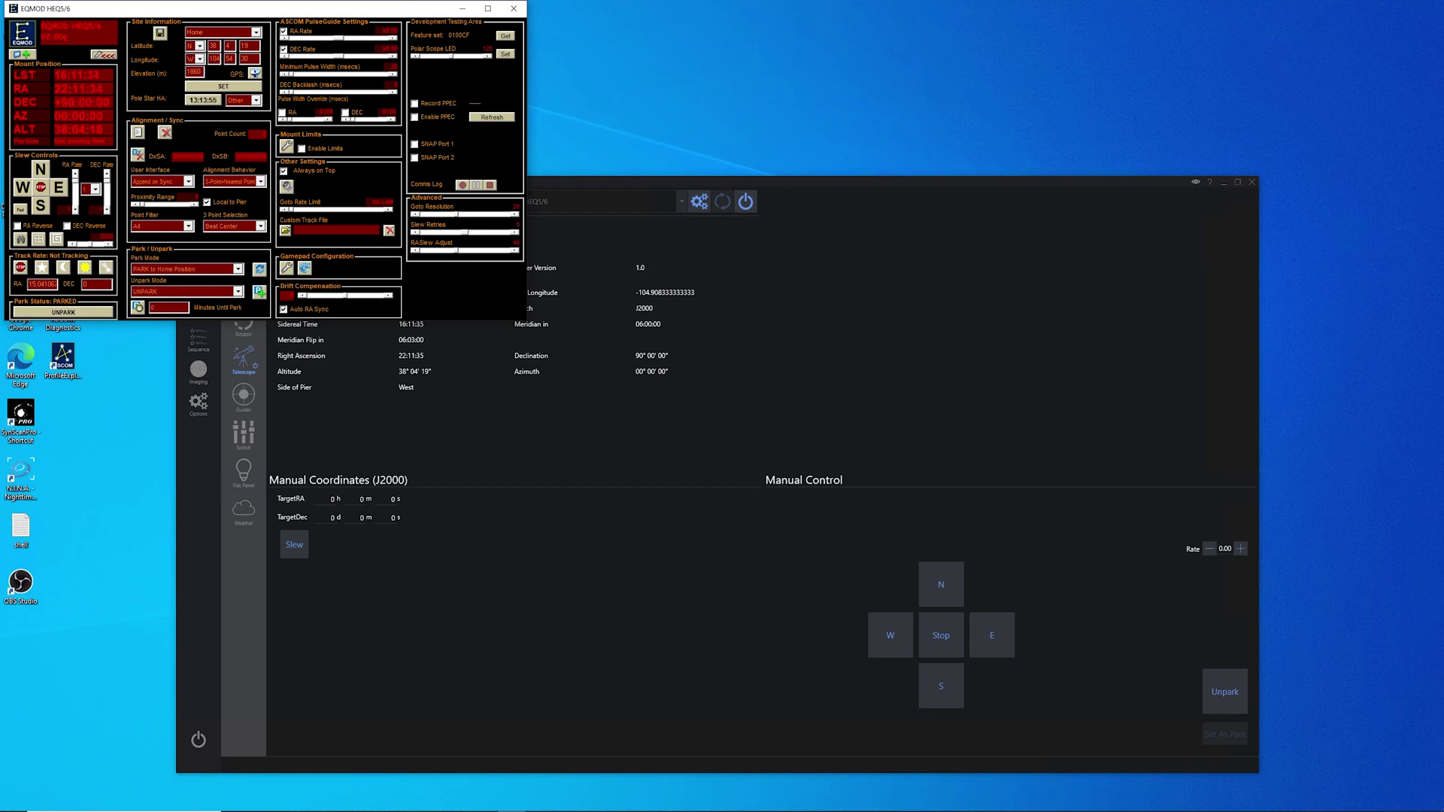
pyautogui.moveTo(595, 808)
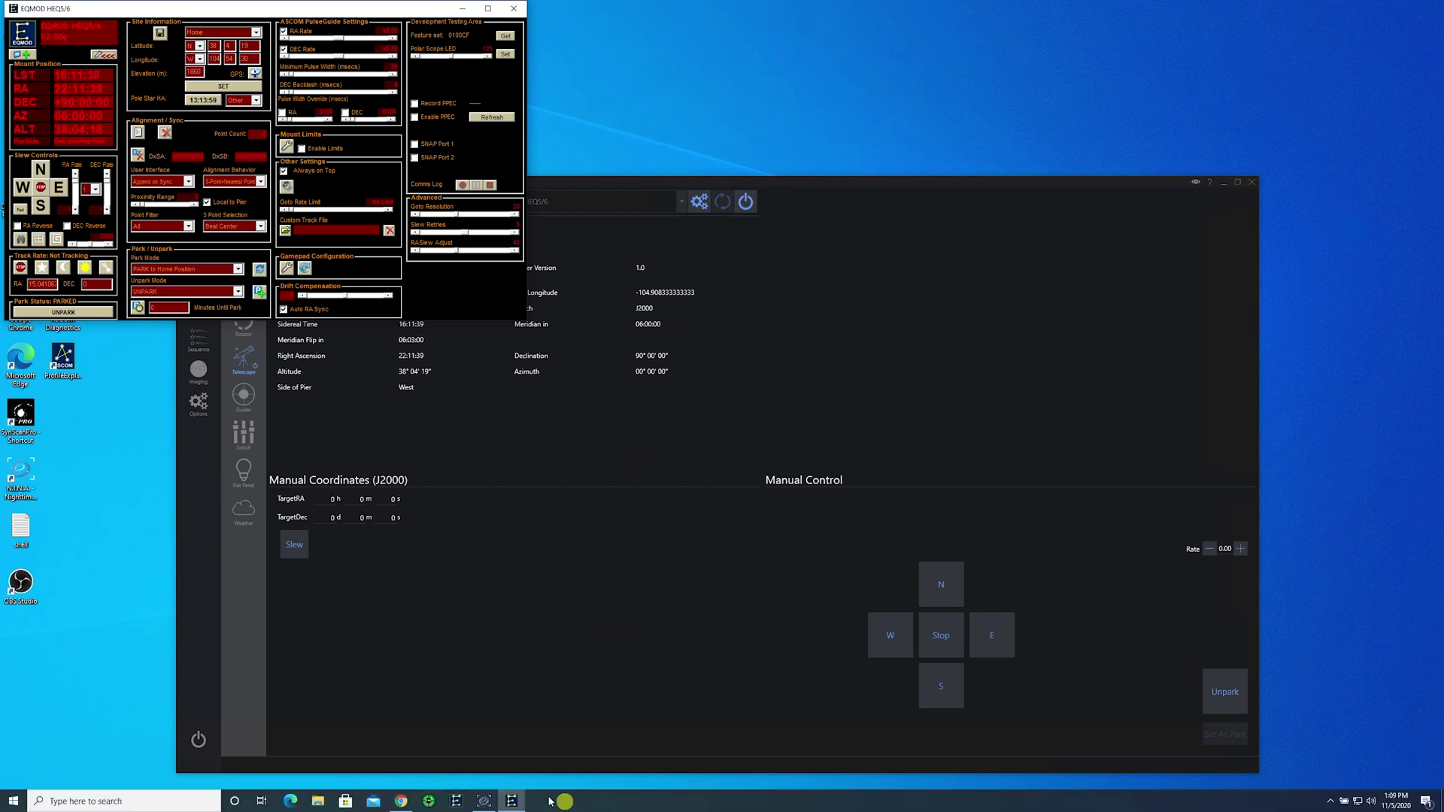
pyautogui.click(401, 801)
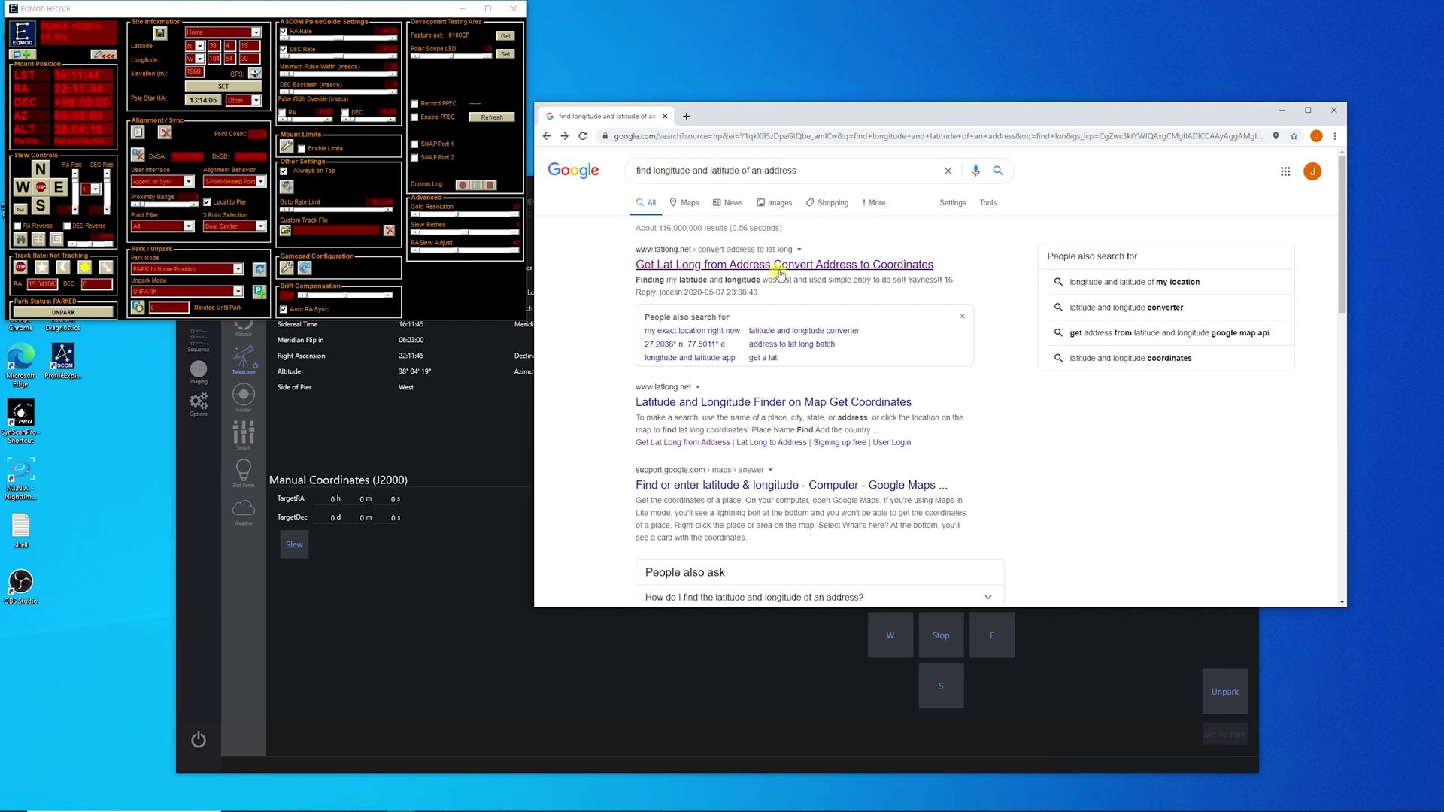
pyautogui.click(707, 266)
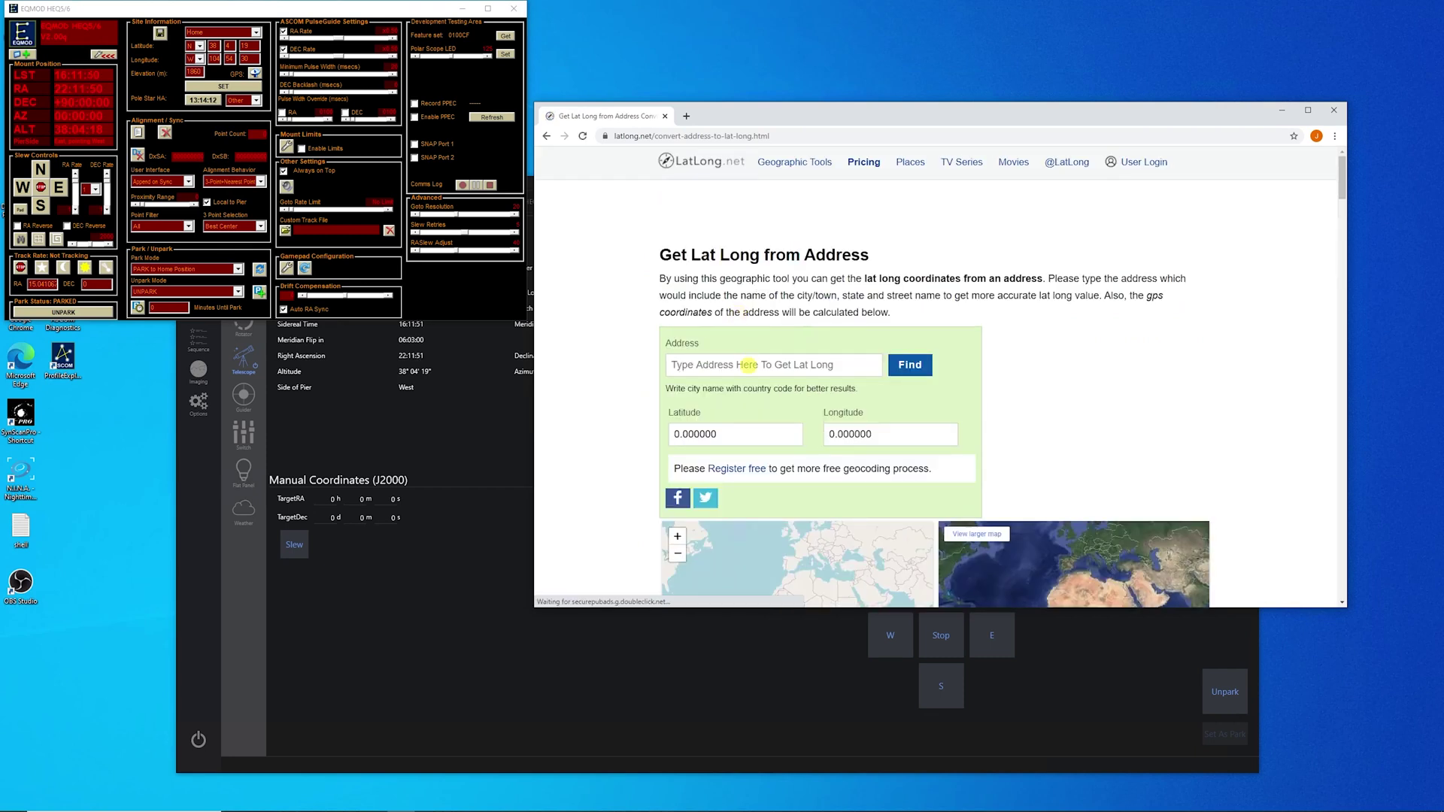
pyautogui.click(746, 365)
pyautogui.write('59')
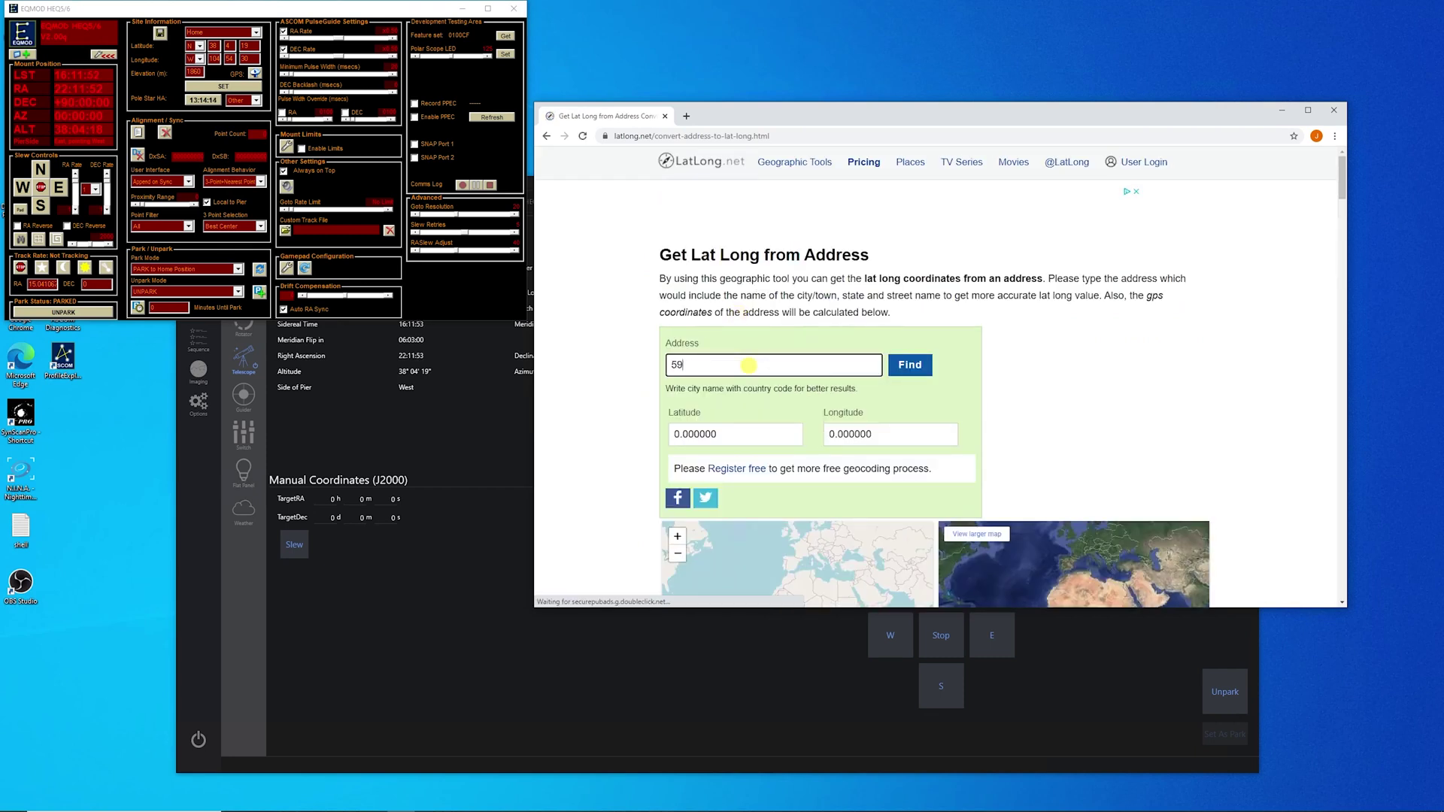
pyautogui.write('80 Hart Ranch Dr')
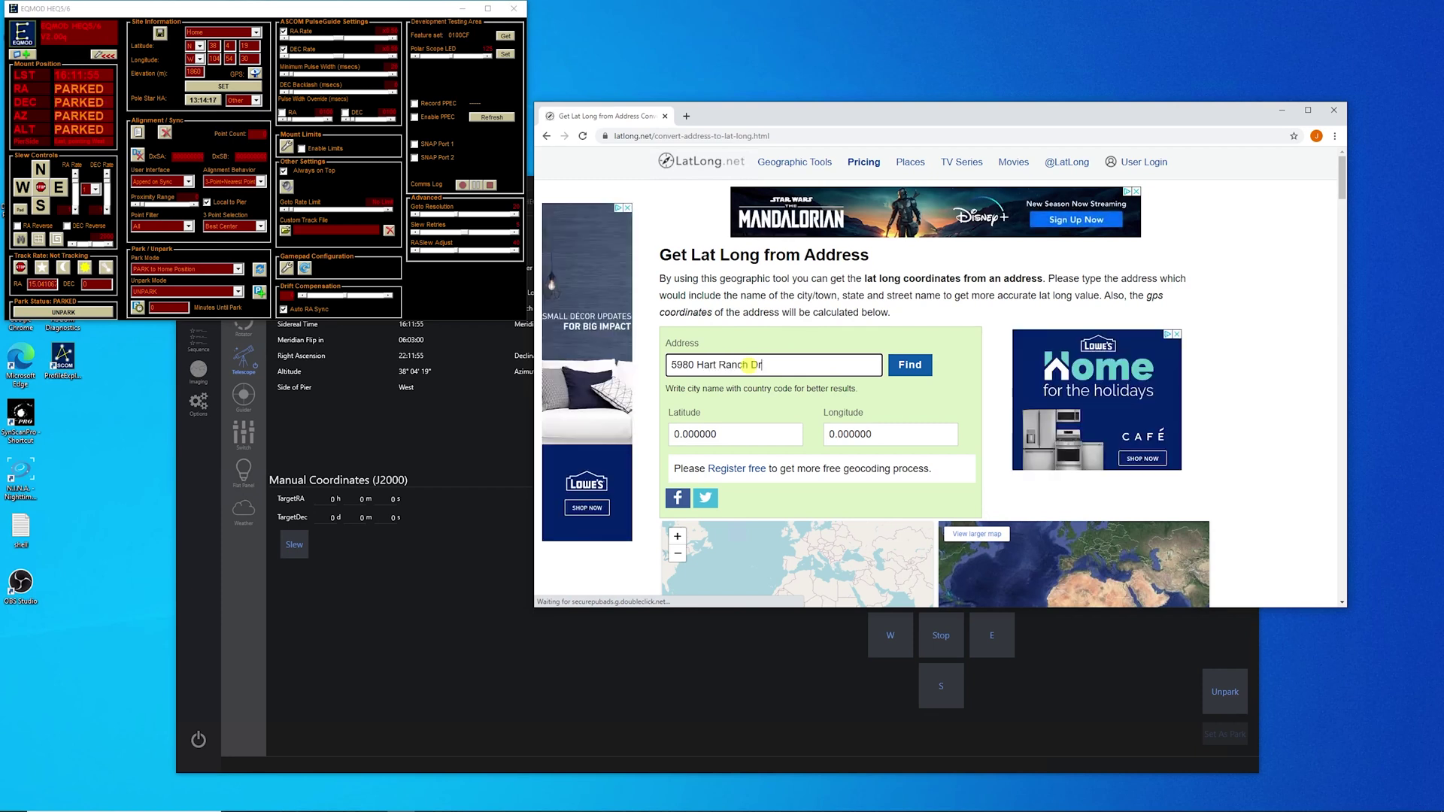
pyautogui.press('Return')
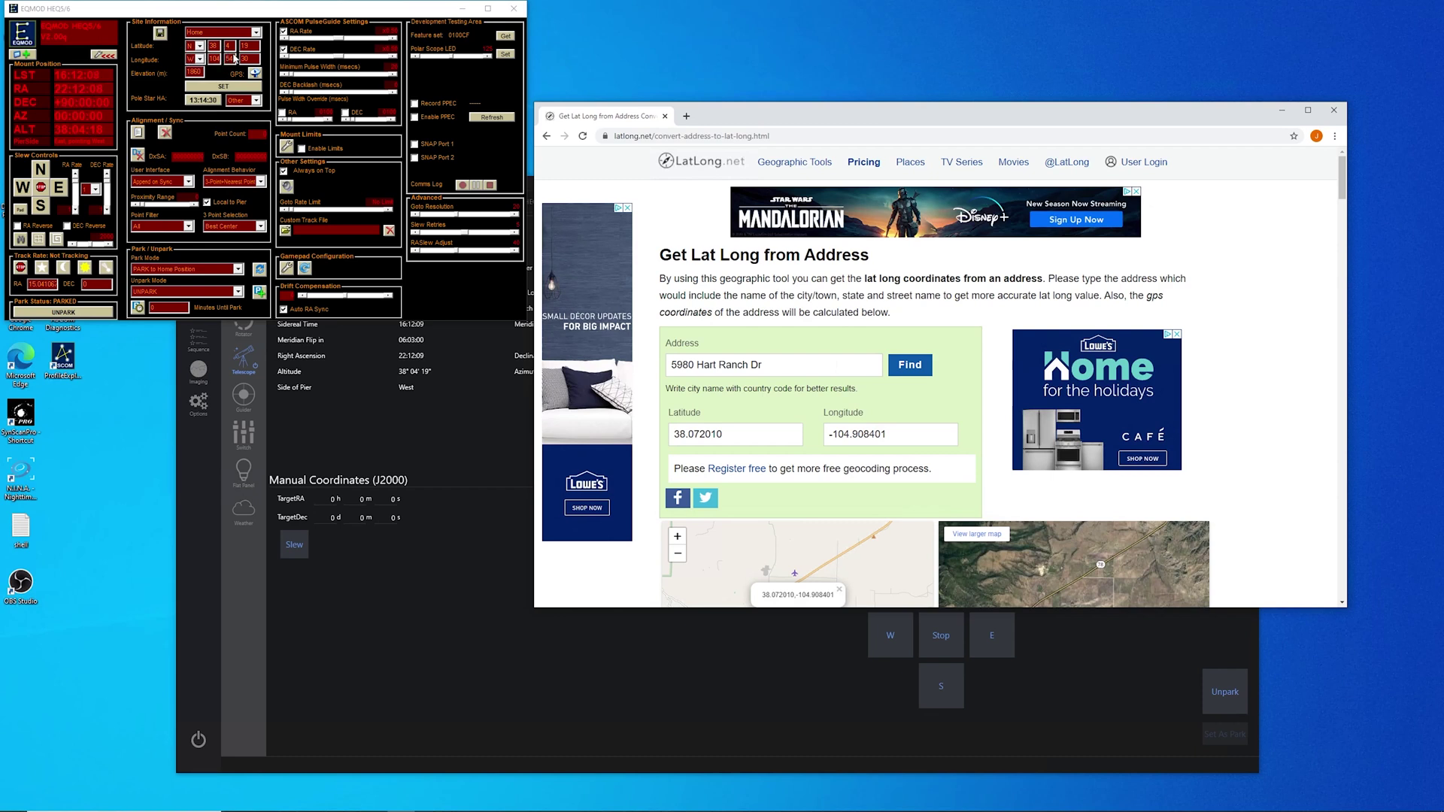
# Step: Scroll LatLong.net down to the map and the GPS coordinates 38° 4' 19.236" N, 104° 54' 30.2436" W
pyautogui.scroll(-3, 934, 404)
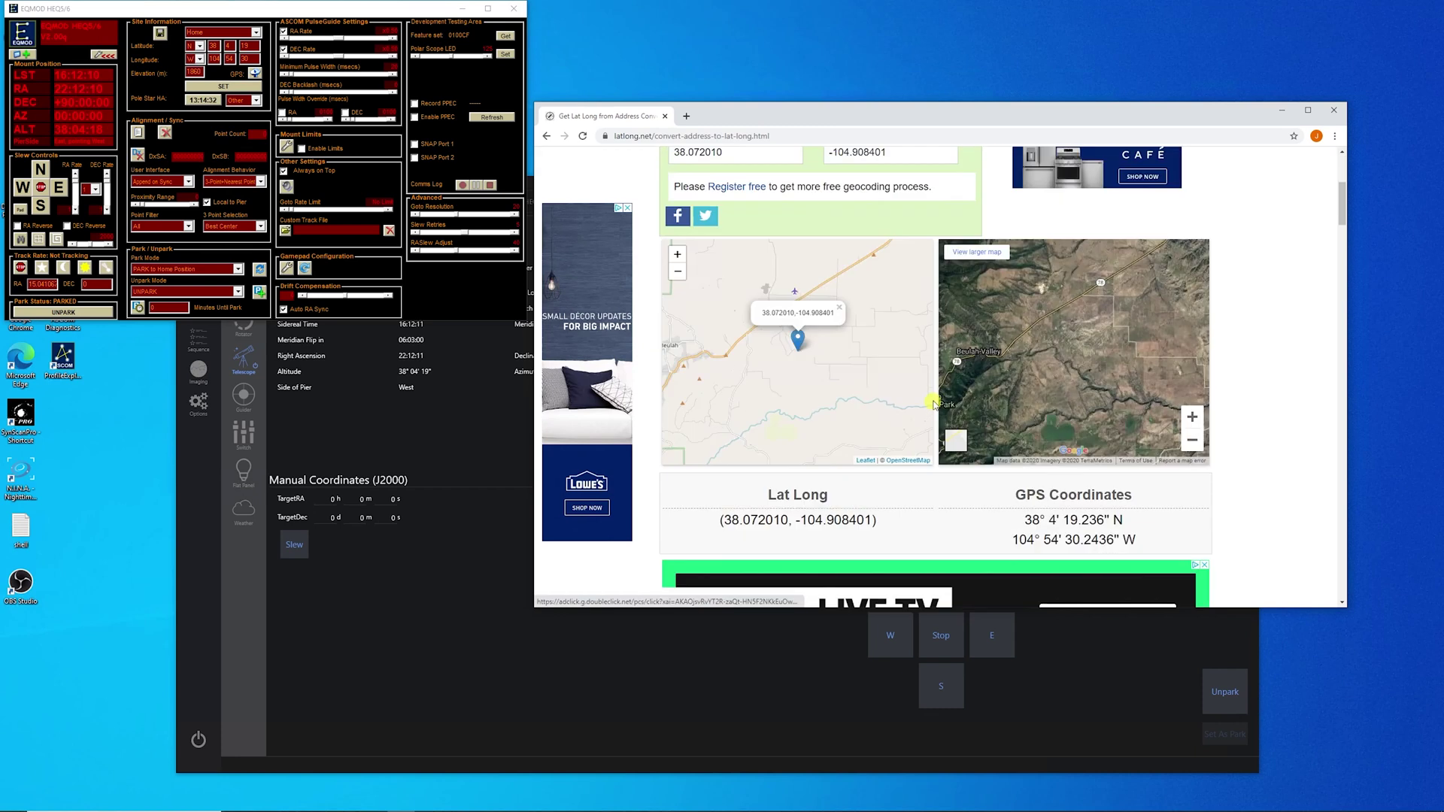
pyautogui.scroll(-1, 1069, 423)
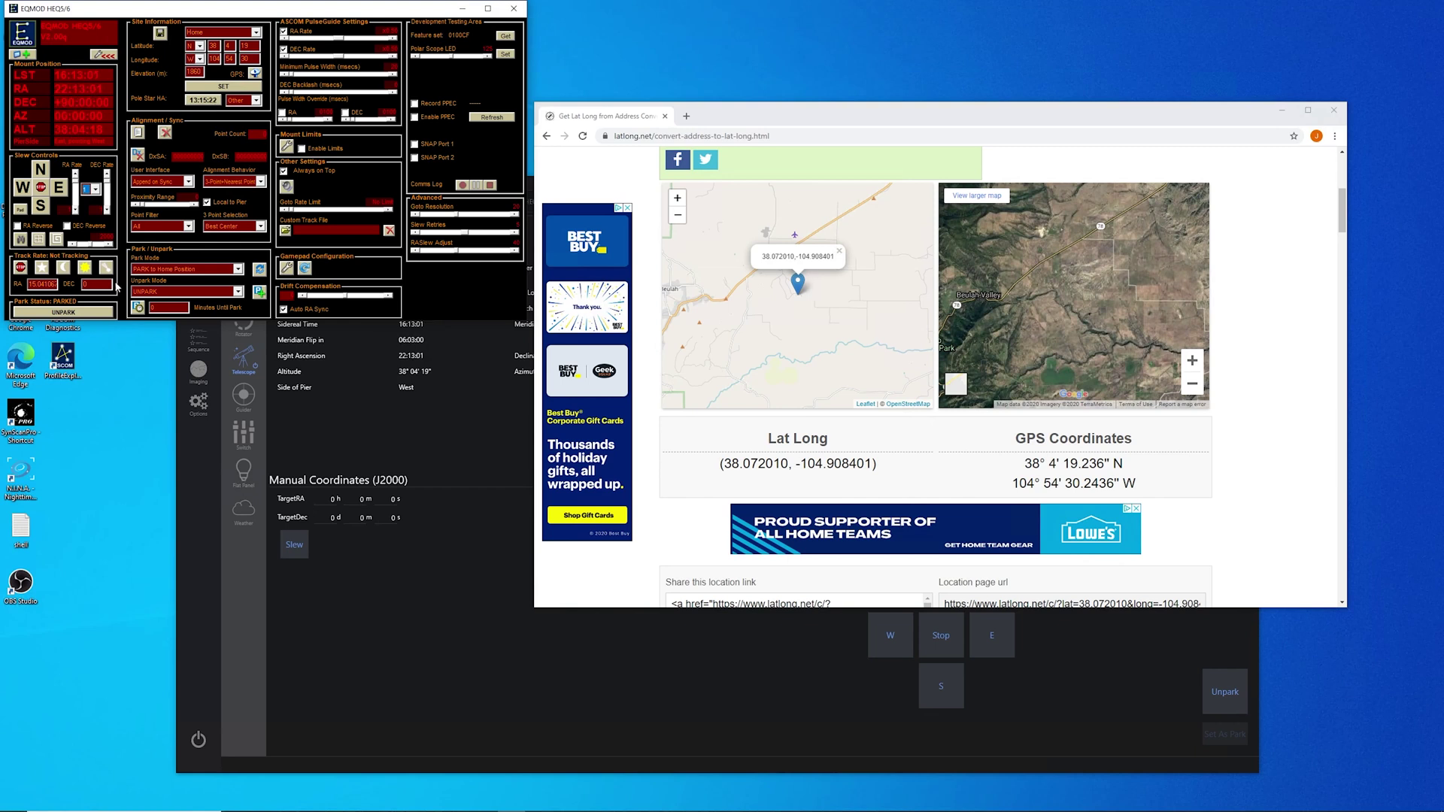
# Step: Check N.I.N.A.'s Options latitude and longitude against the LatLong.net coordinates
pyautogui.click(491, 634)
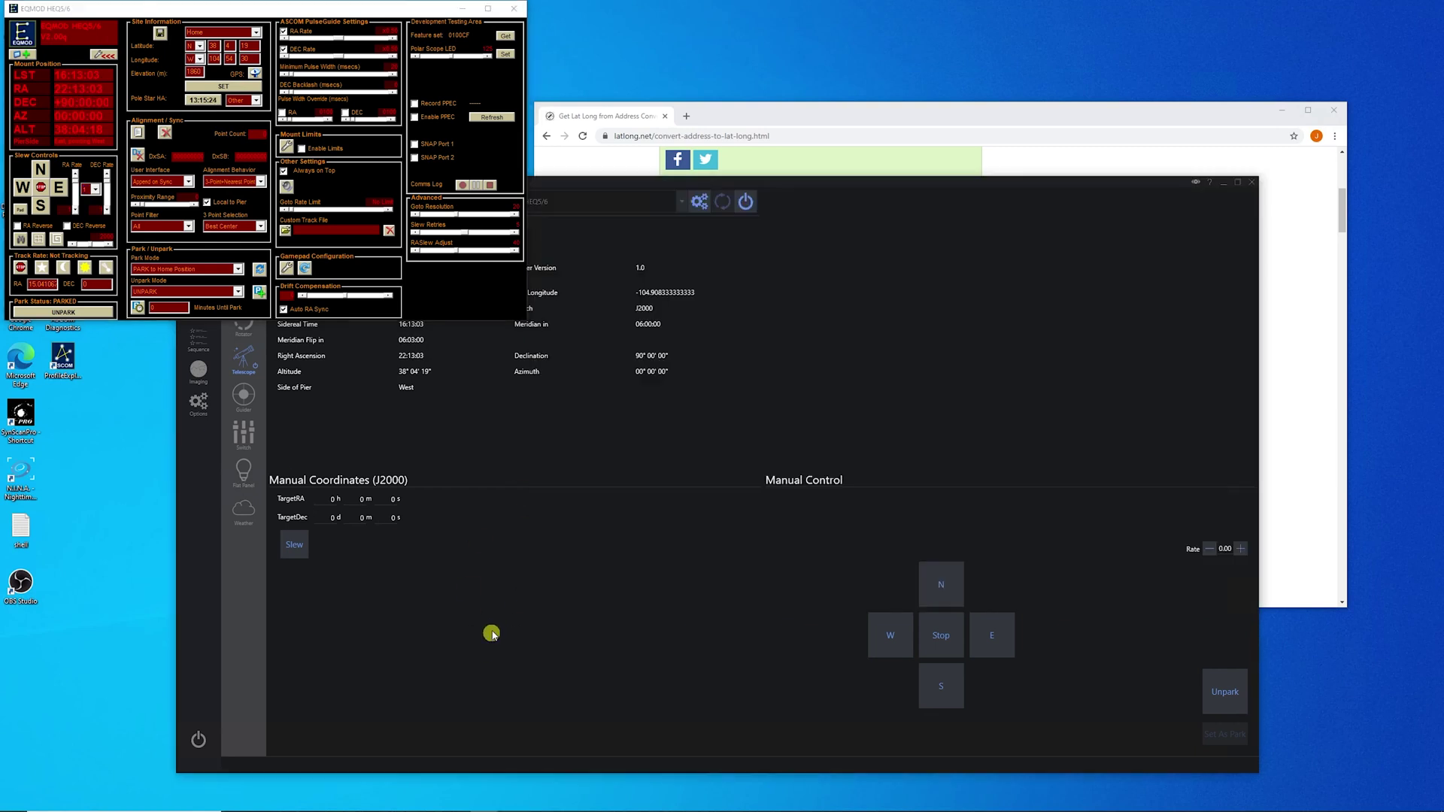
pyautogui.moveTo(462, 8)
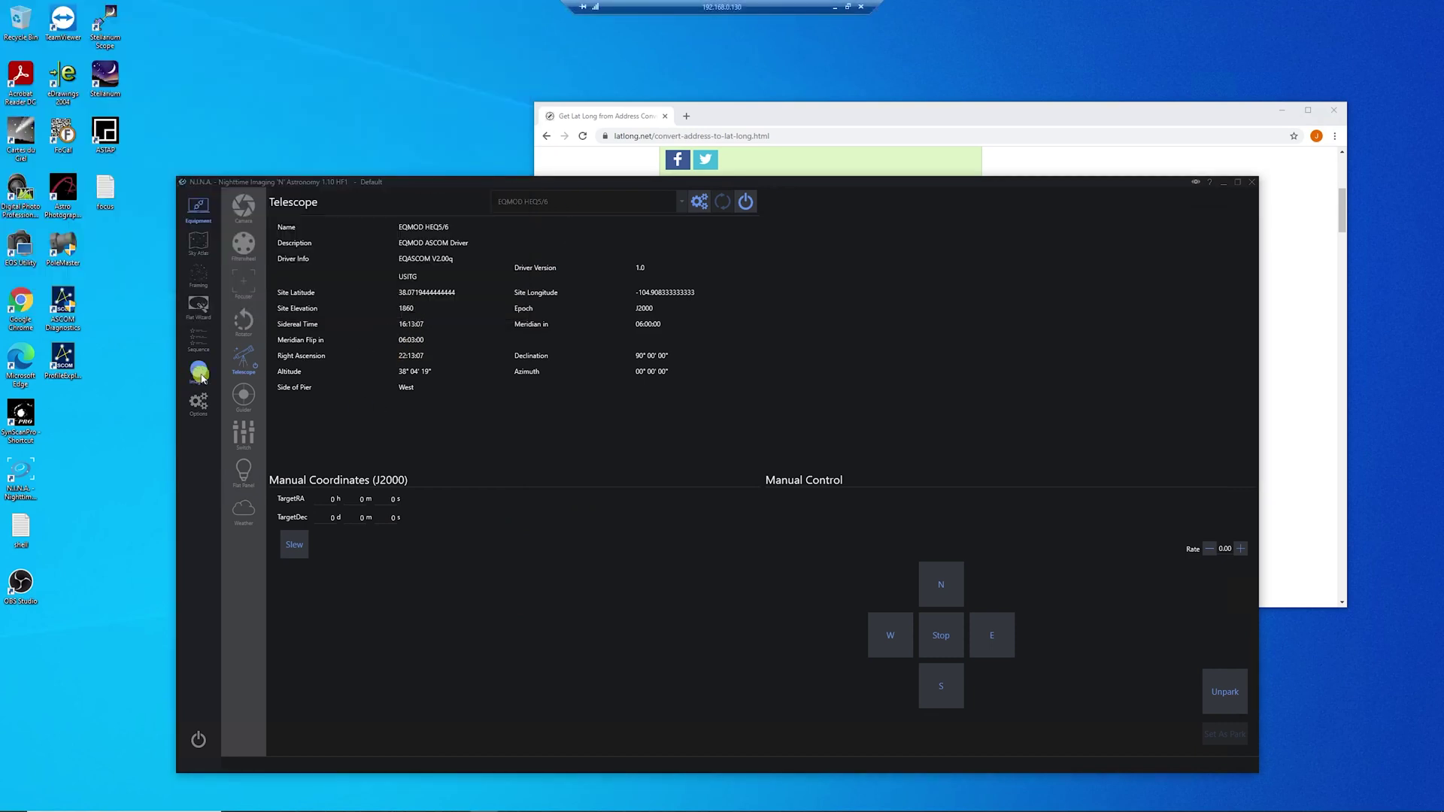
pyautogui.click(192, 406)
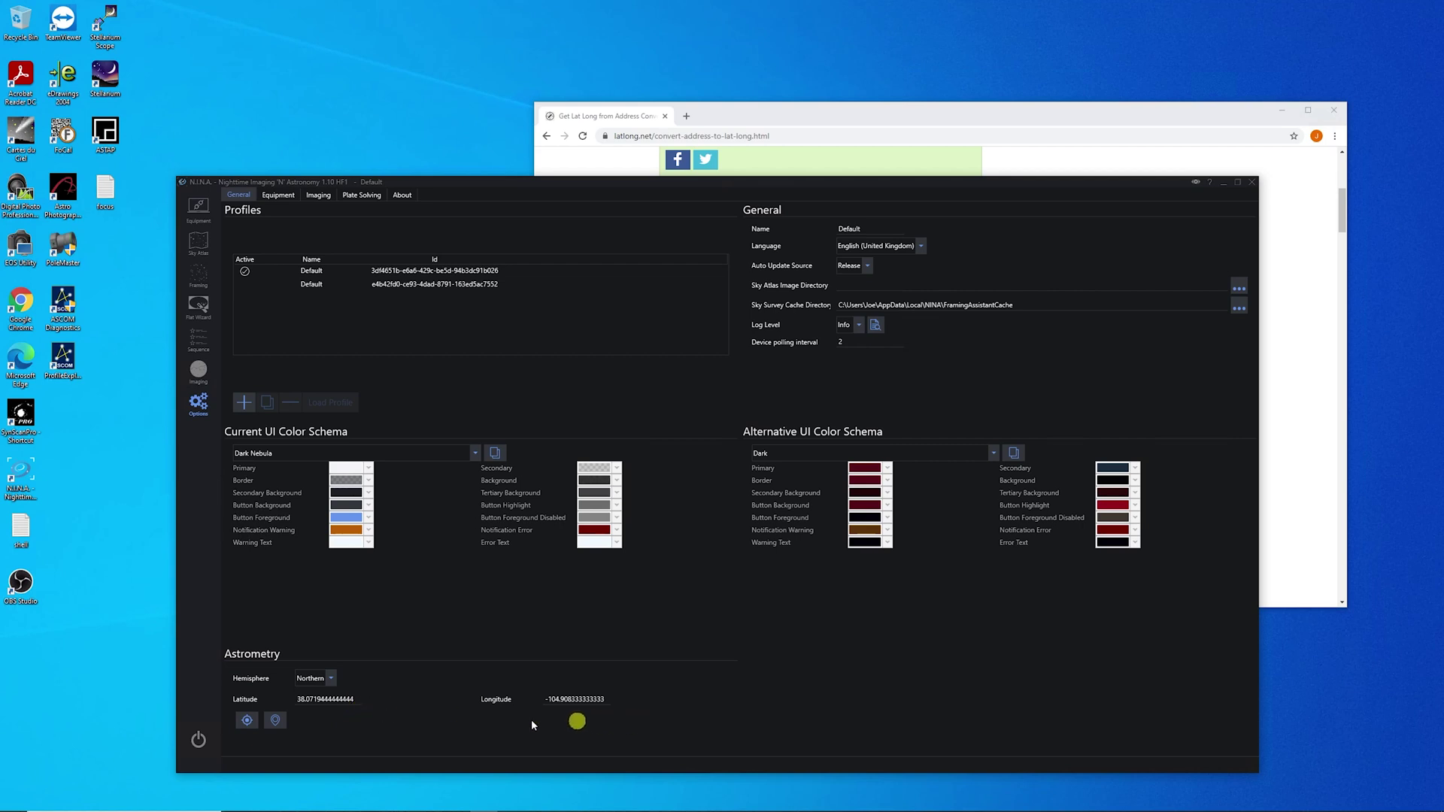
pyautogui.click(940, 118)
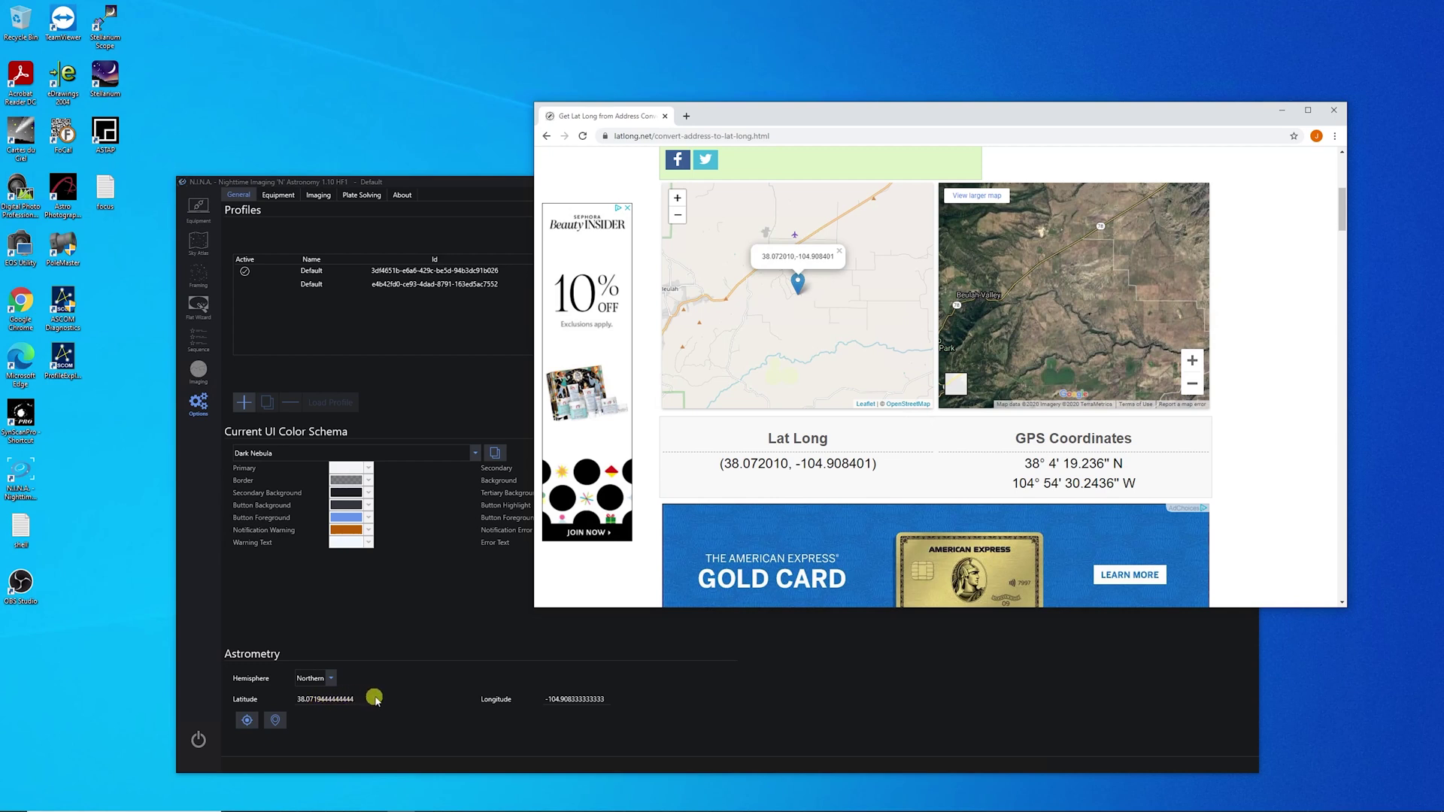
pyautogui.click(686, 701)
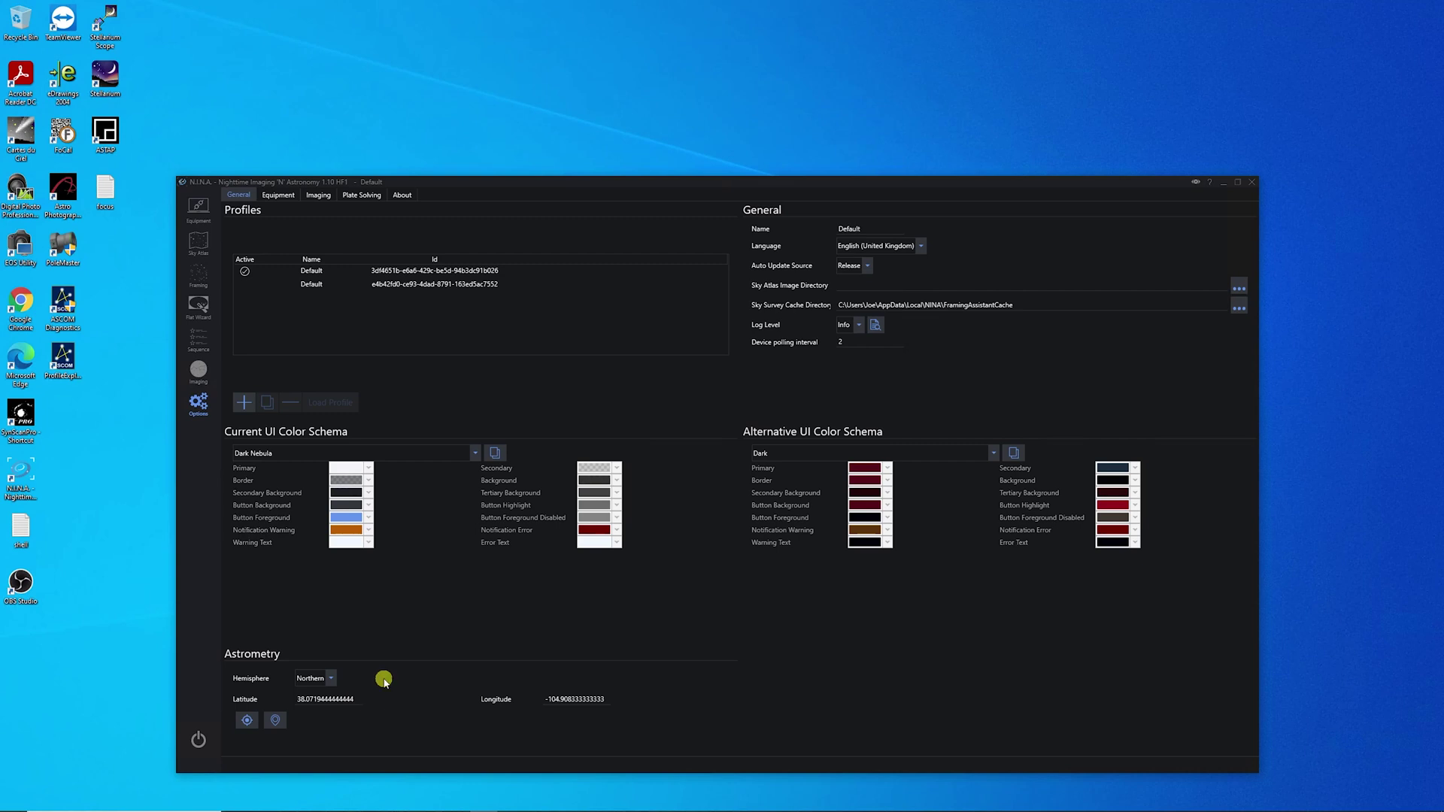
pyautogui.click(318, 195)
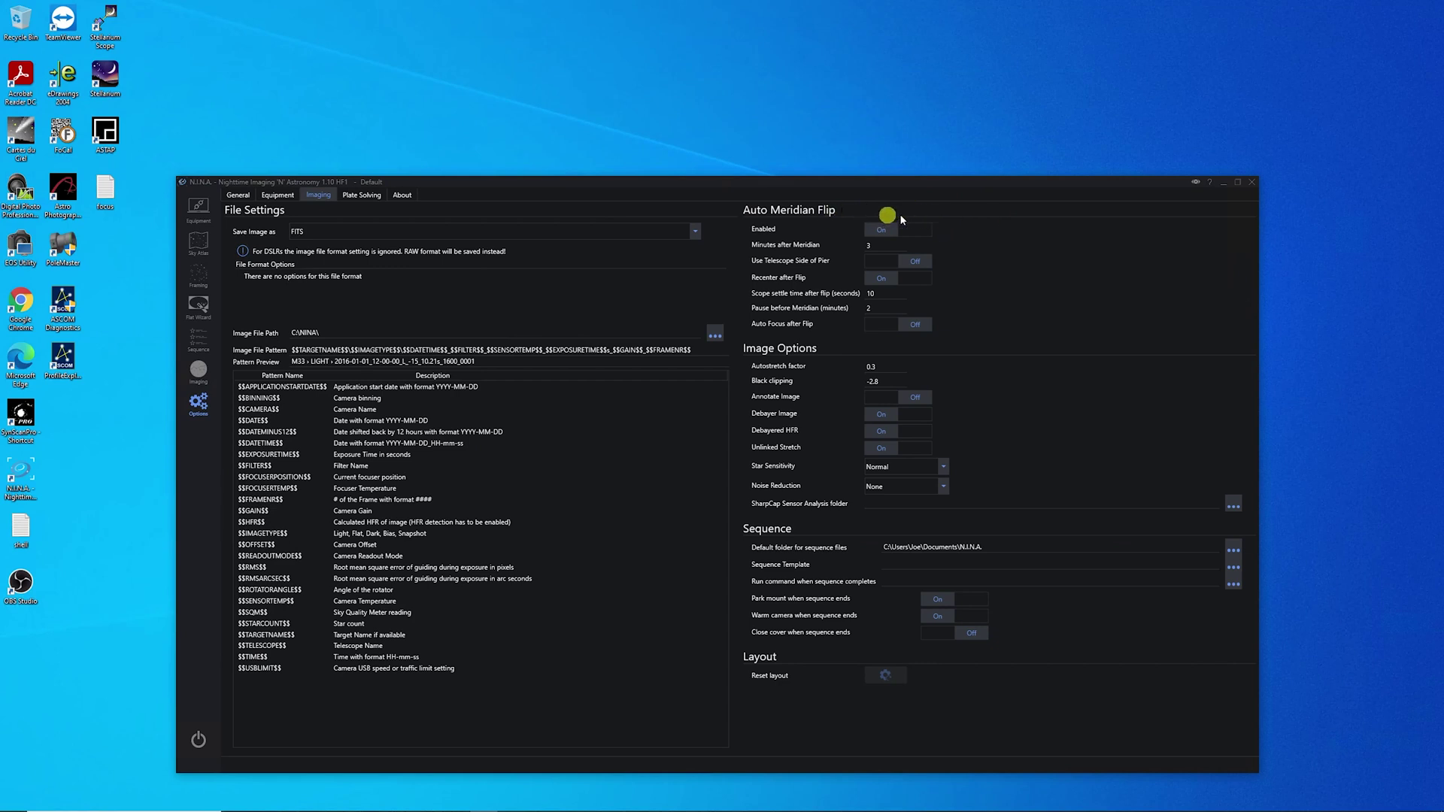
# Step: Turn on Auto Meridian Flip and Recenter after Flip in N.I.N.A.'s Imaging options
pyautogui.click(917, 229)
pyautogui.click(890, 280)
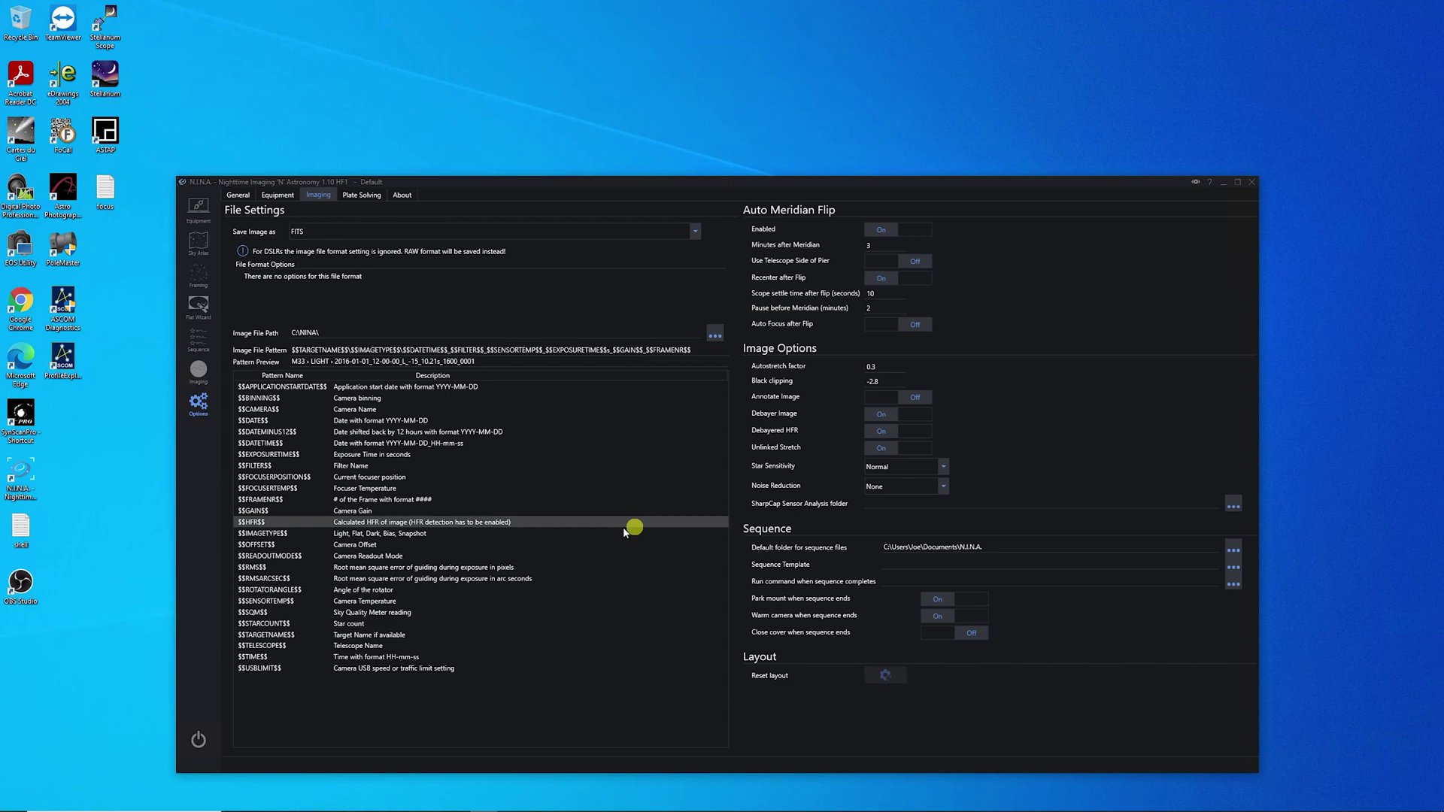
pyautogui.moveTo(557, 804)
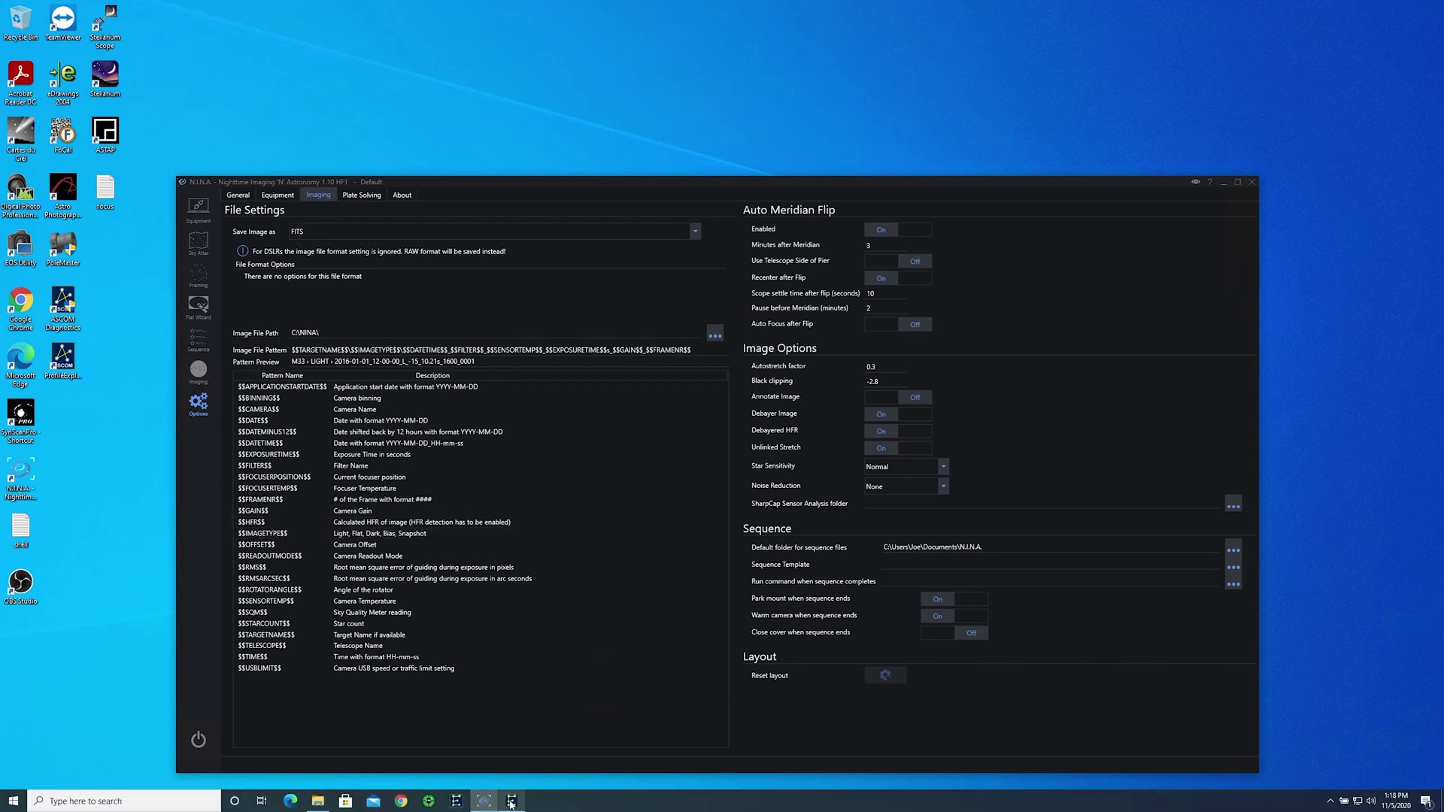
# Step: Launch the EQASCOM Toolbox from the EQASCOM Start Menu folder in File Explorer
pyautogui.moveTo(486, 807)
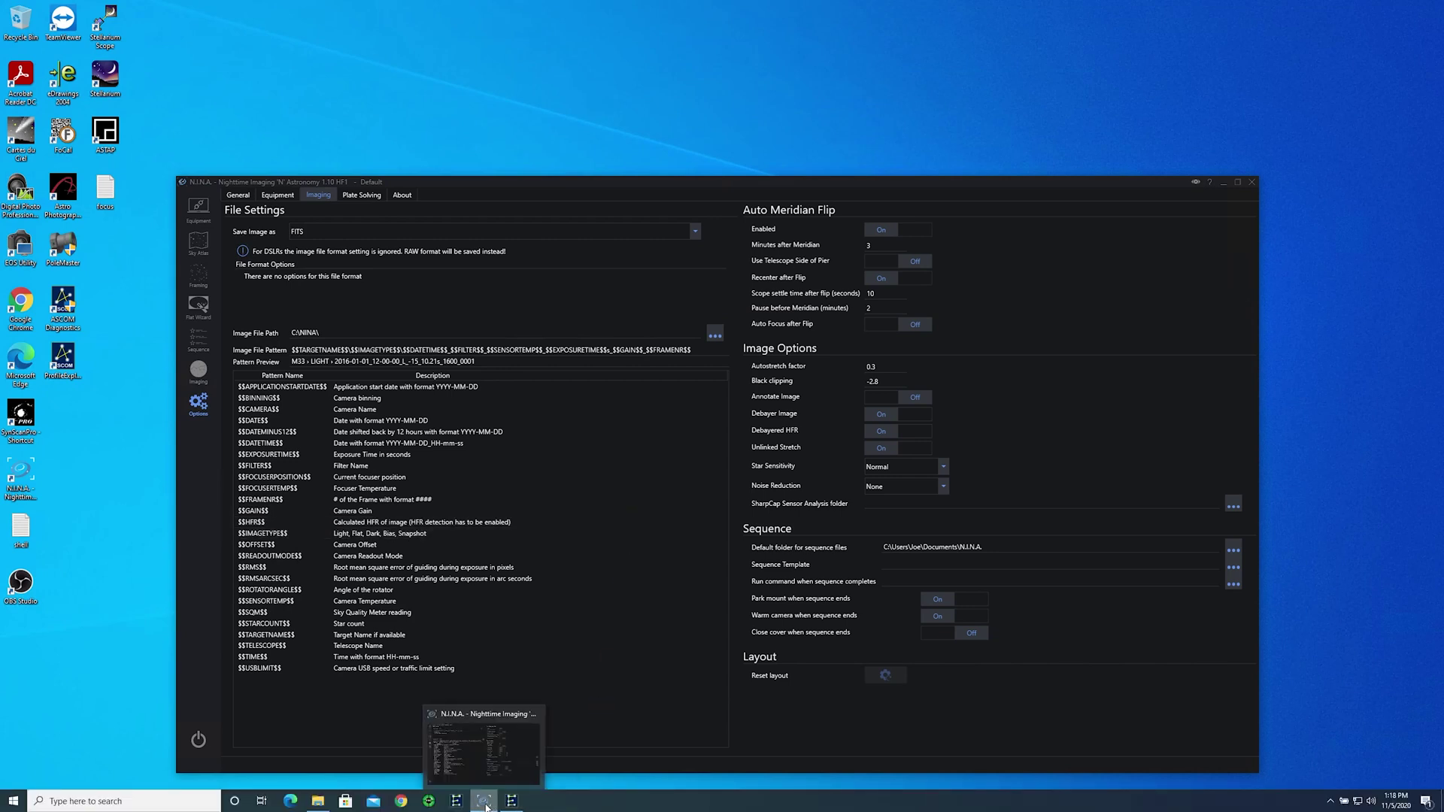
pyautogui.click(318, 802)
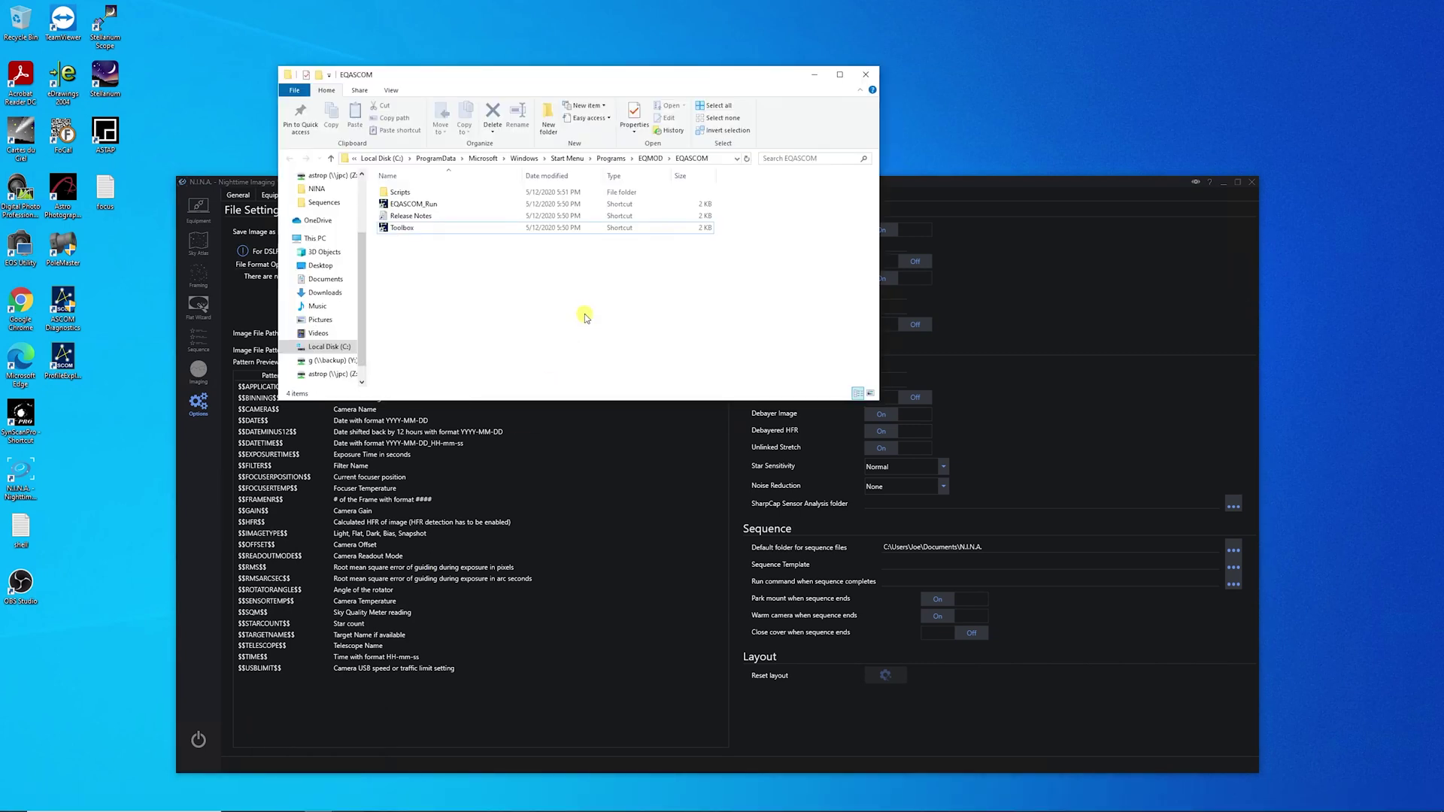
pyautogui.click(720, 160)
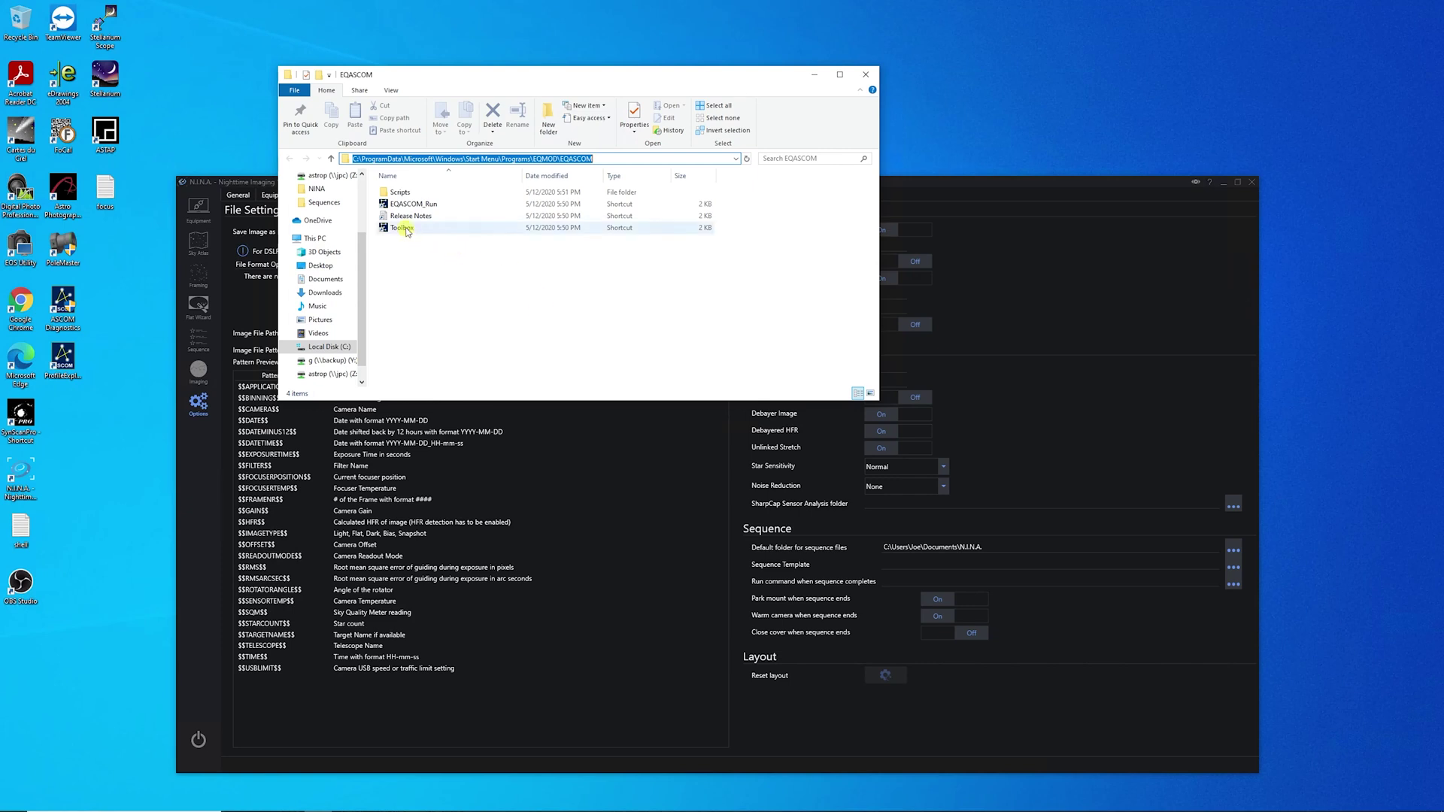
pyautogui.doubleClick(405, 229)
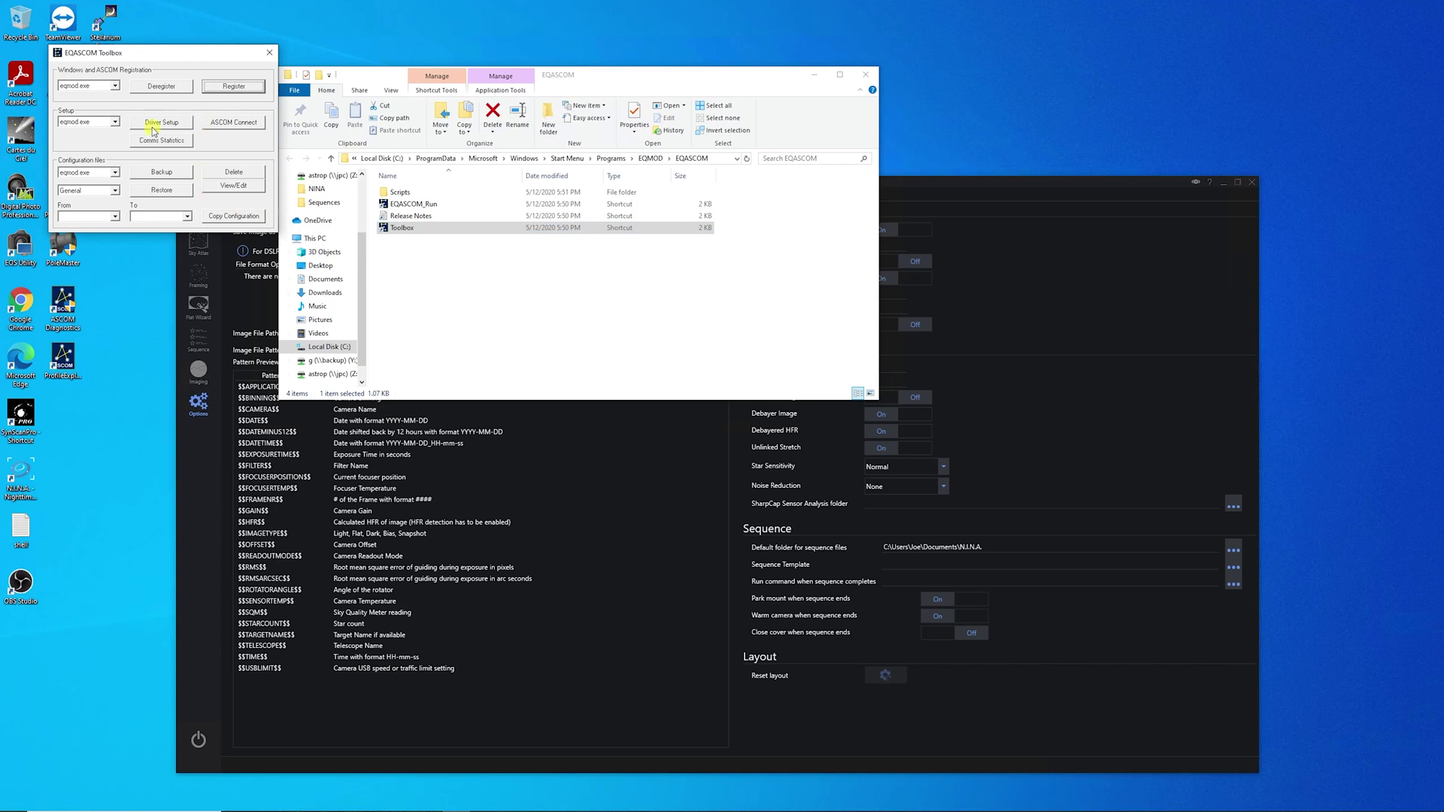
# Step: Open EQMOD Driver Setup and keep SideOfPier reporting set to Pointing (ASCOM)
pyautogui.click(149, 125)
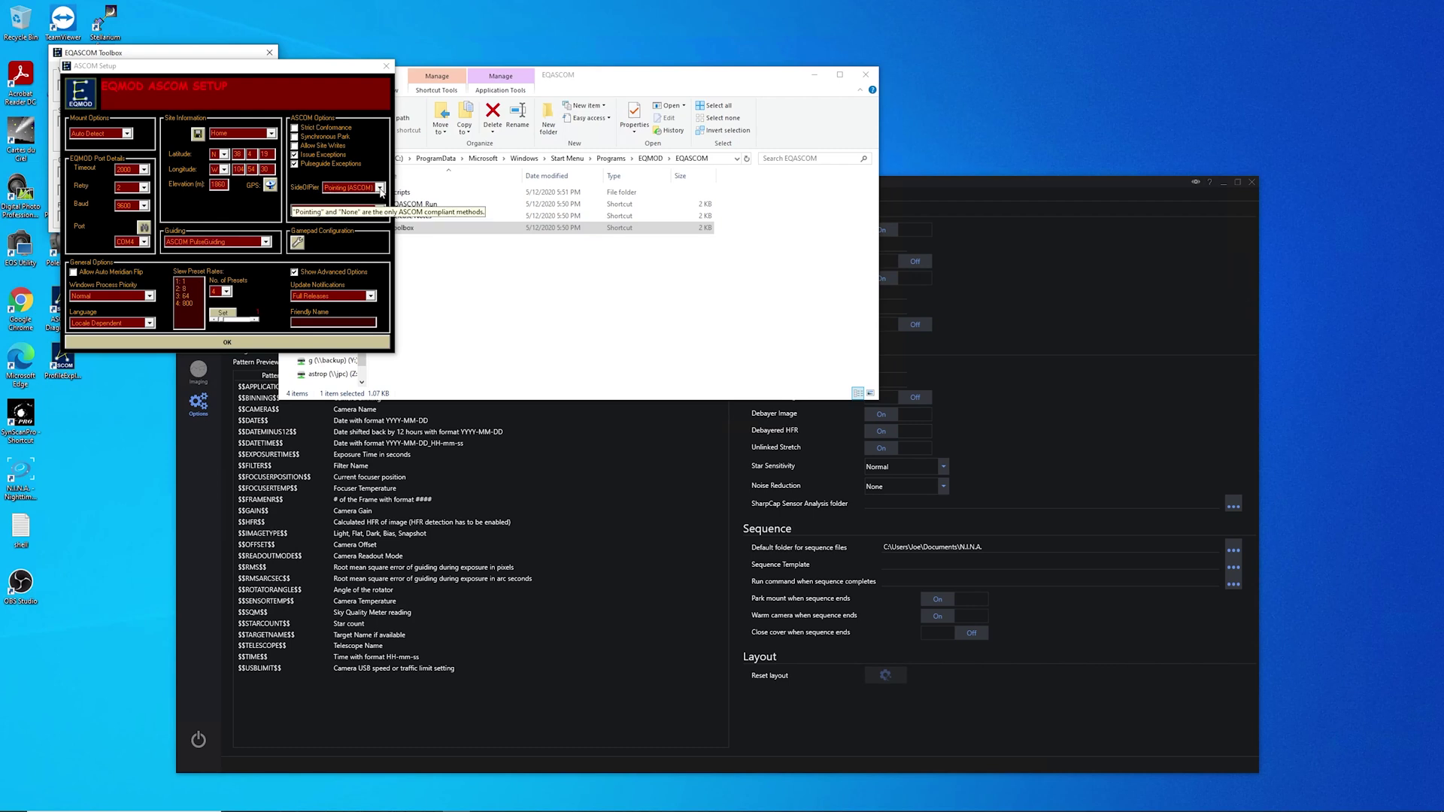
pyautogui.click(379, 188)
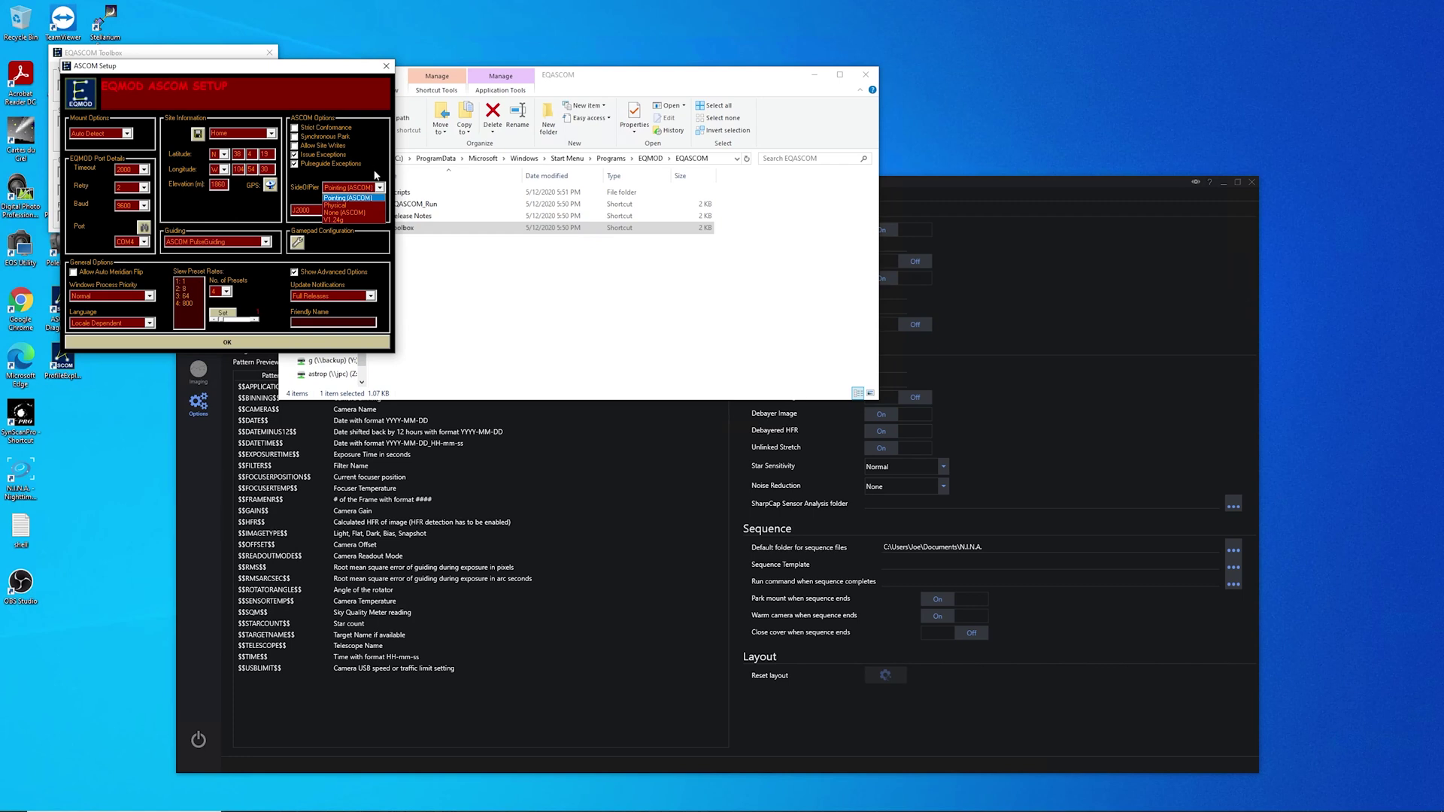
pyautogui.click(372, 173)
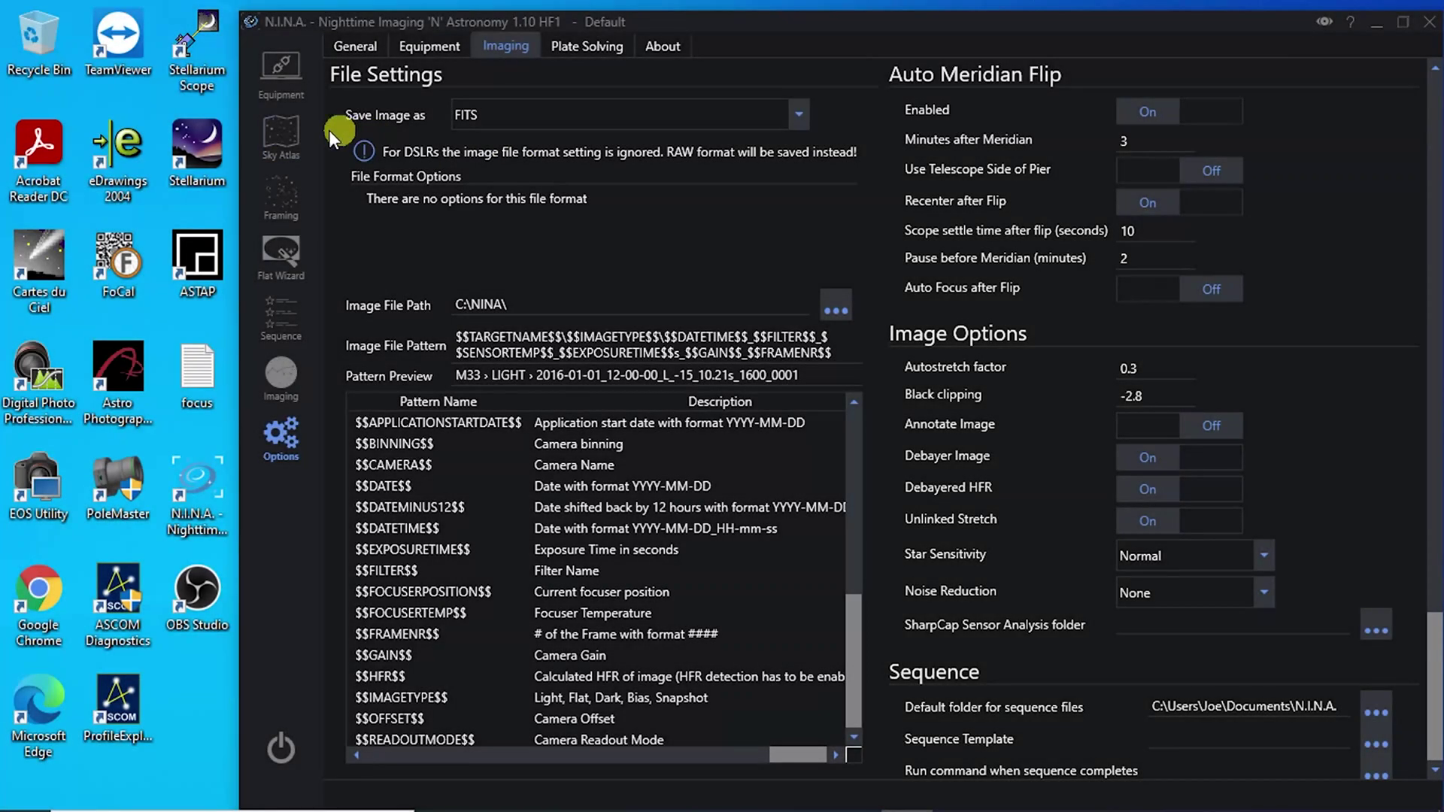
# Step: Go to the Sky Atlas, expand the Coordinates filters and show the Right Ascension From choices
pyautogui.click(291, 134)
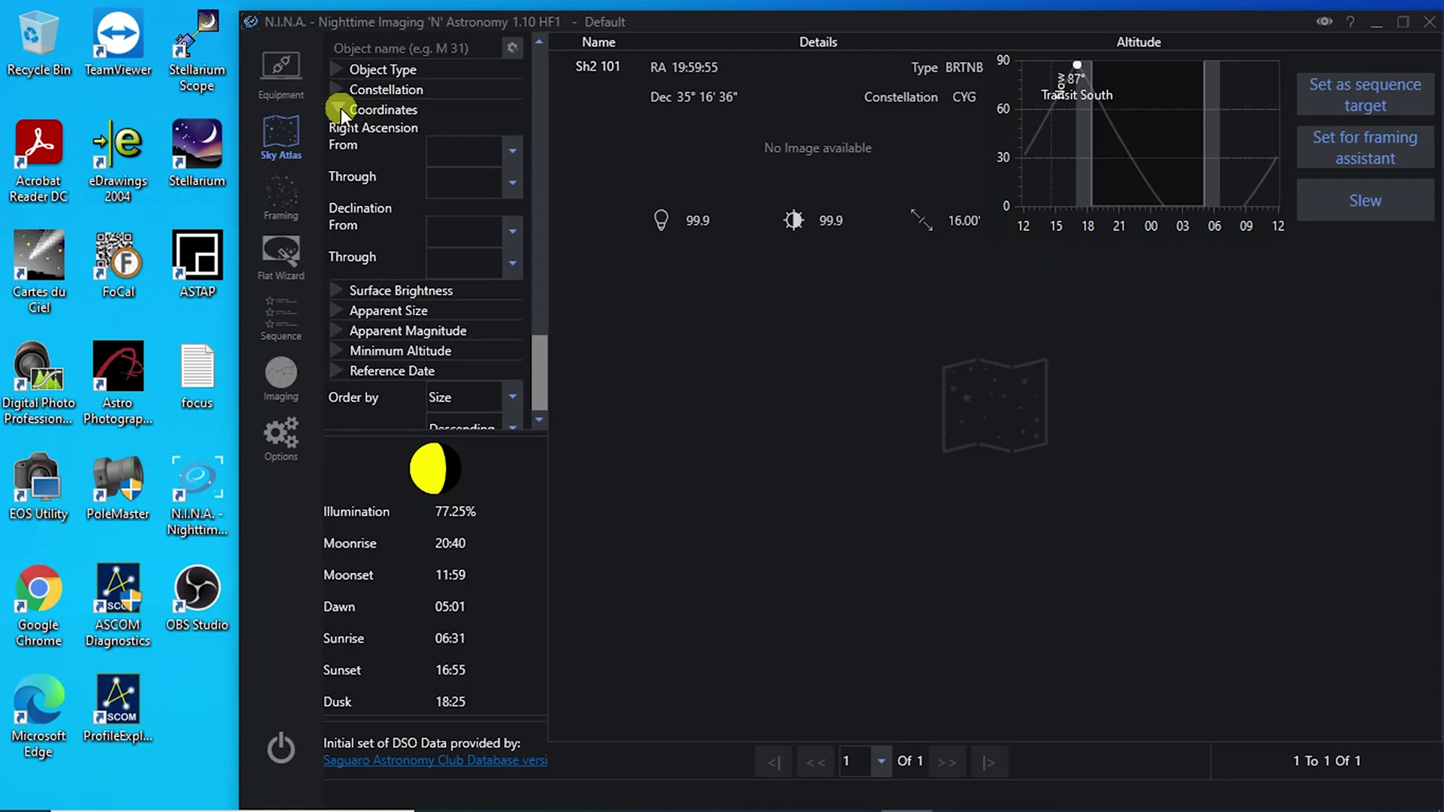
pyautogui.click(474, 161)
pyautogui.click(517, 150)
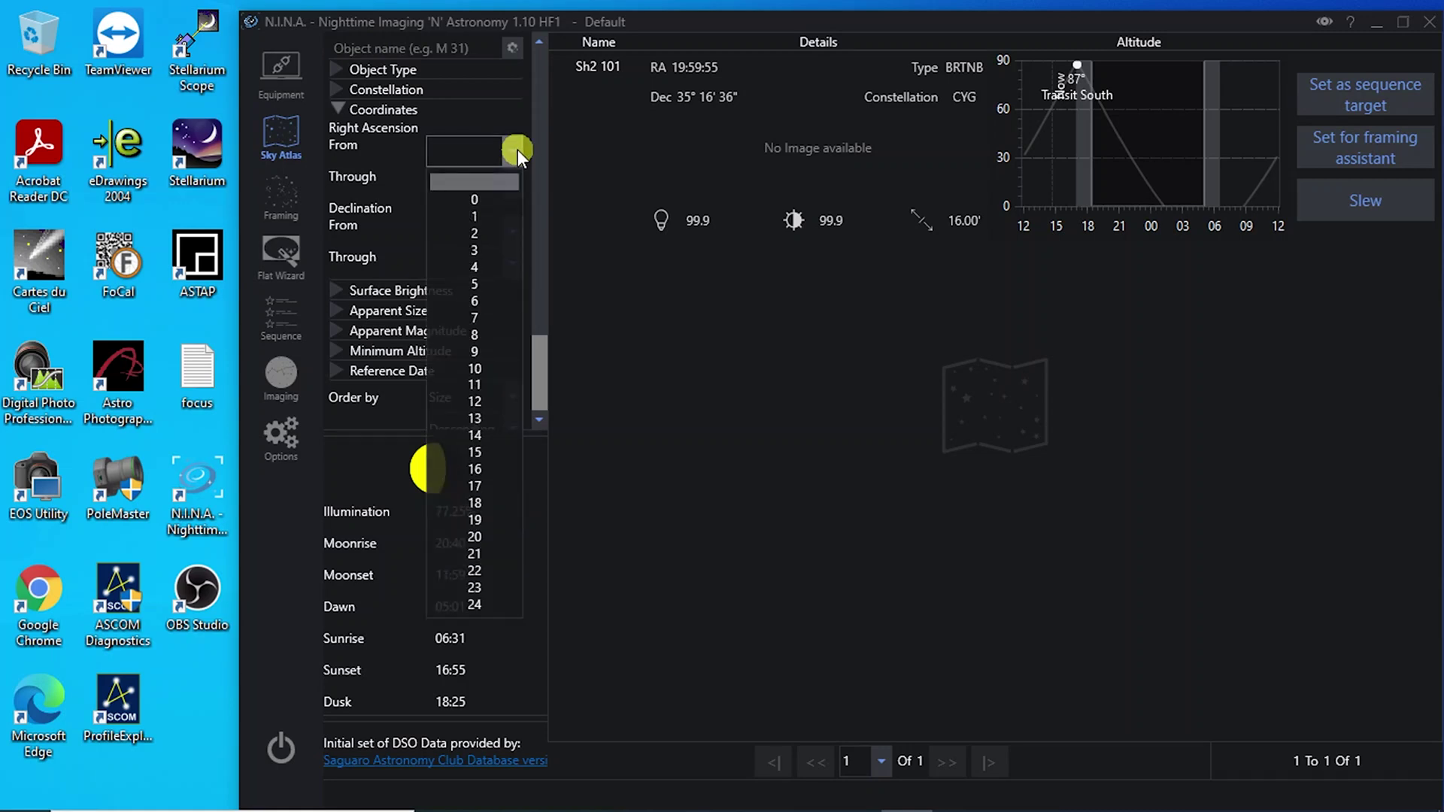
pyautogui.moveTo(760, 808)
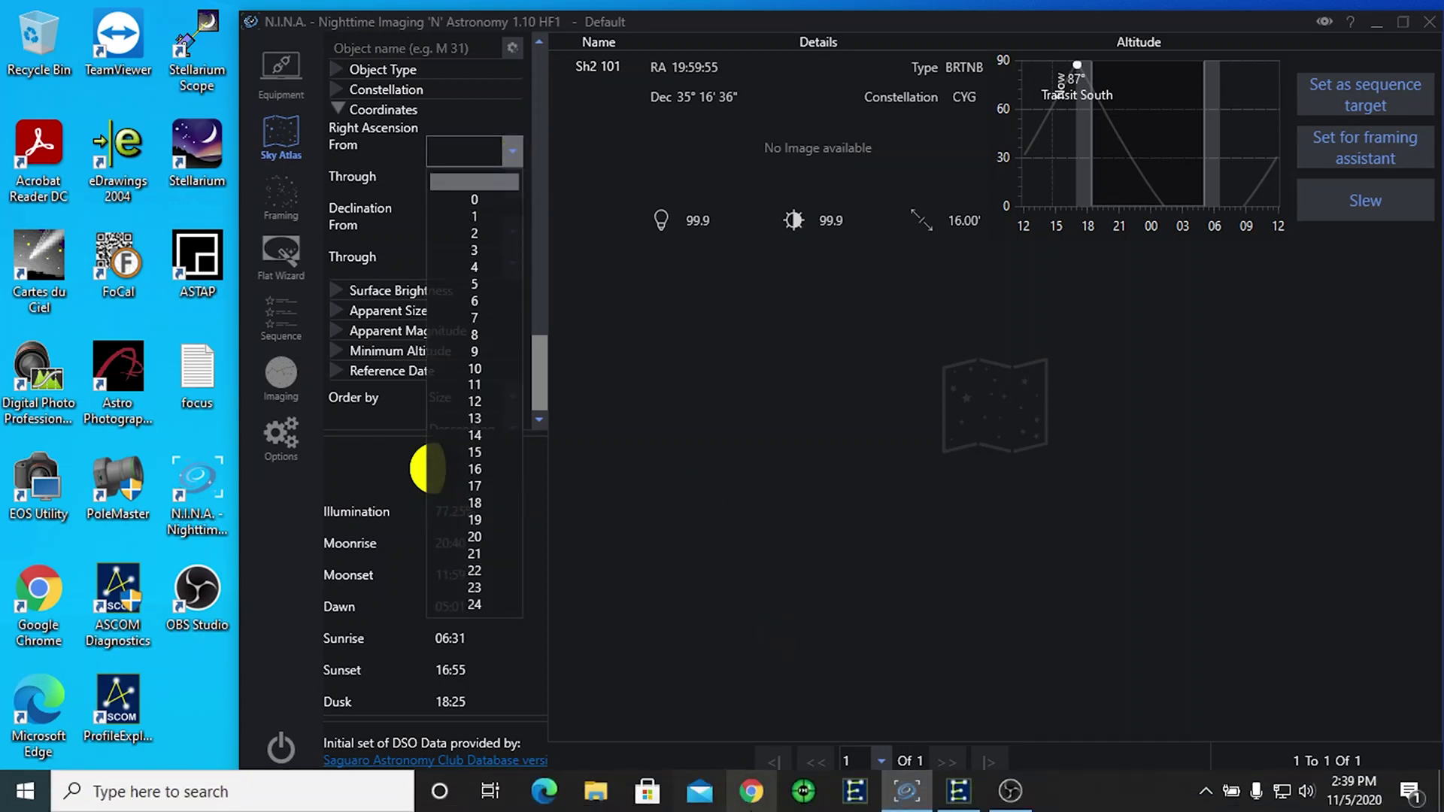
# Step: Search the Sky Atlas for RA 17 through 18 hours, returning 505 objects led by Barnard 78
pyautogui.click(958, 790)
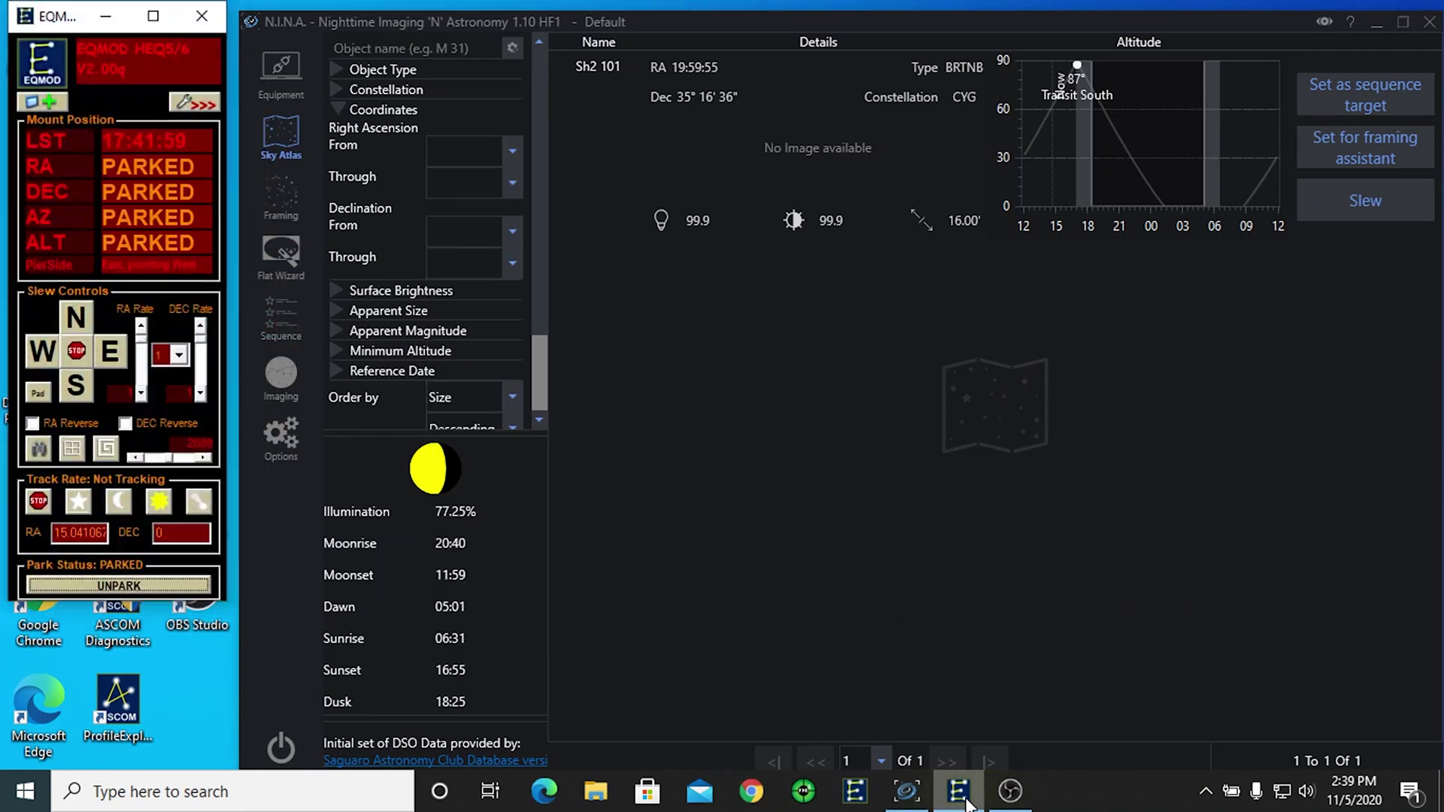
pyautogui.click(568, 488)
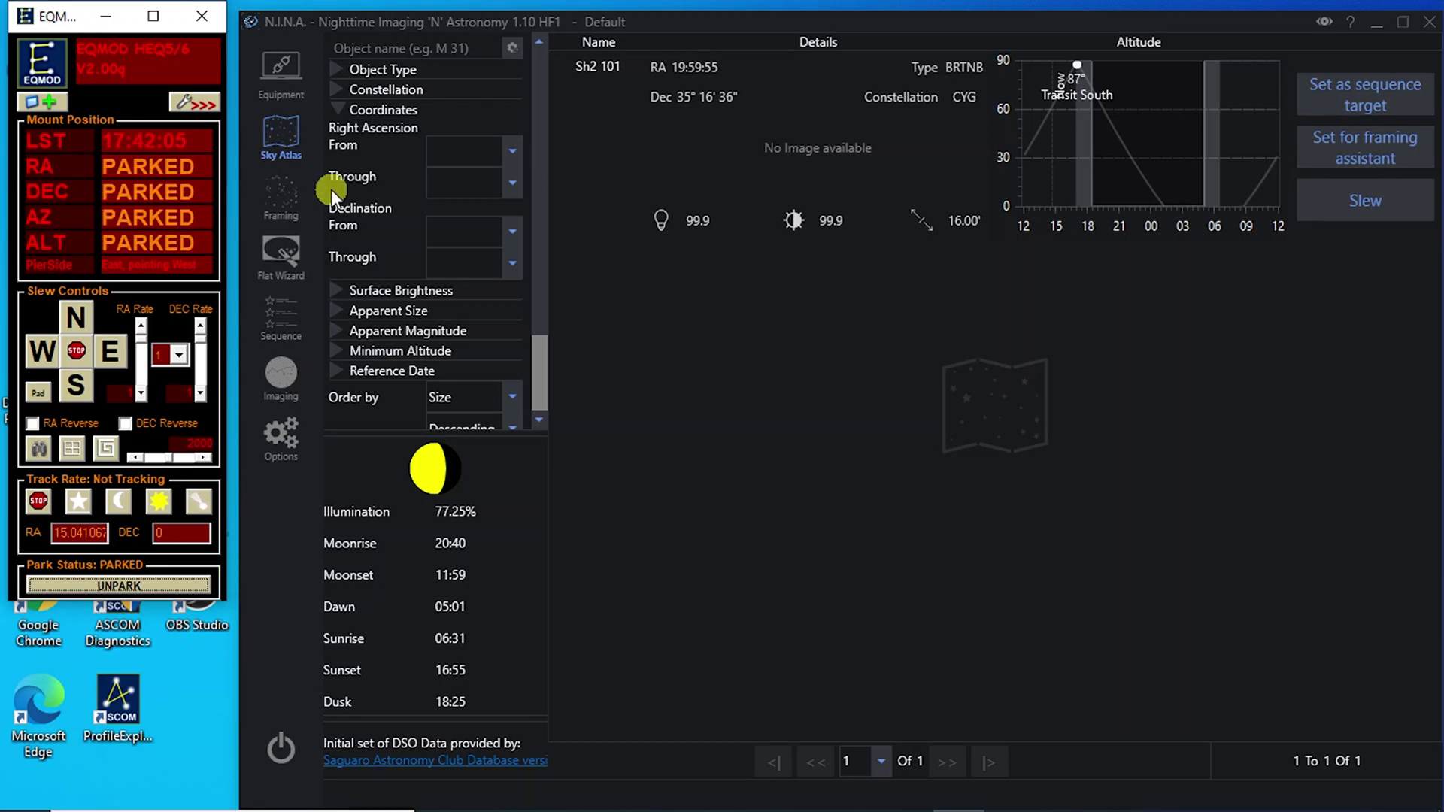
pyautogui.click(457, 150)
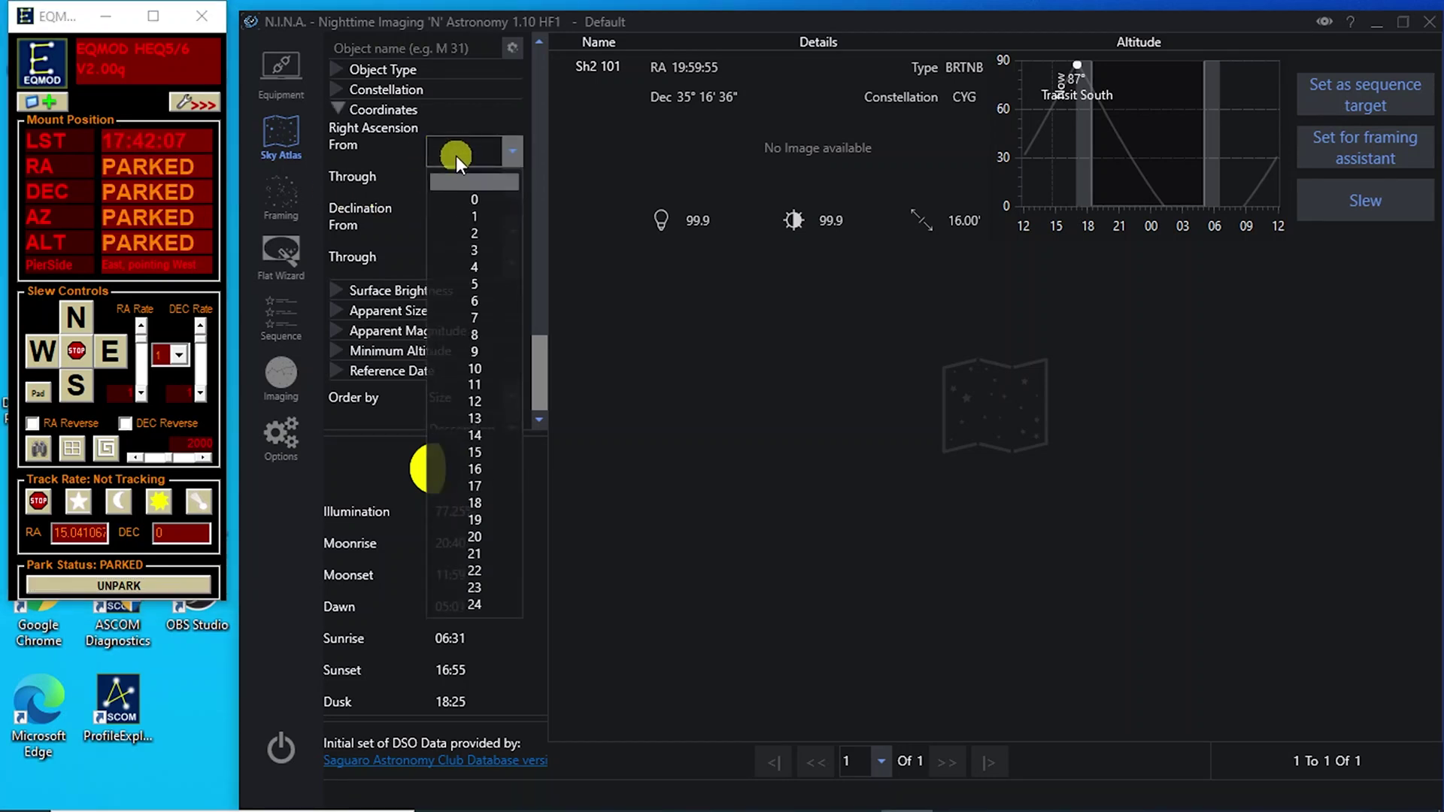
pyautogui.click(500, 488)
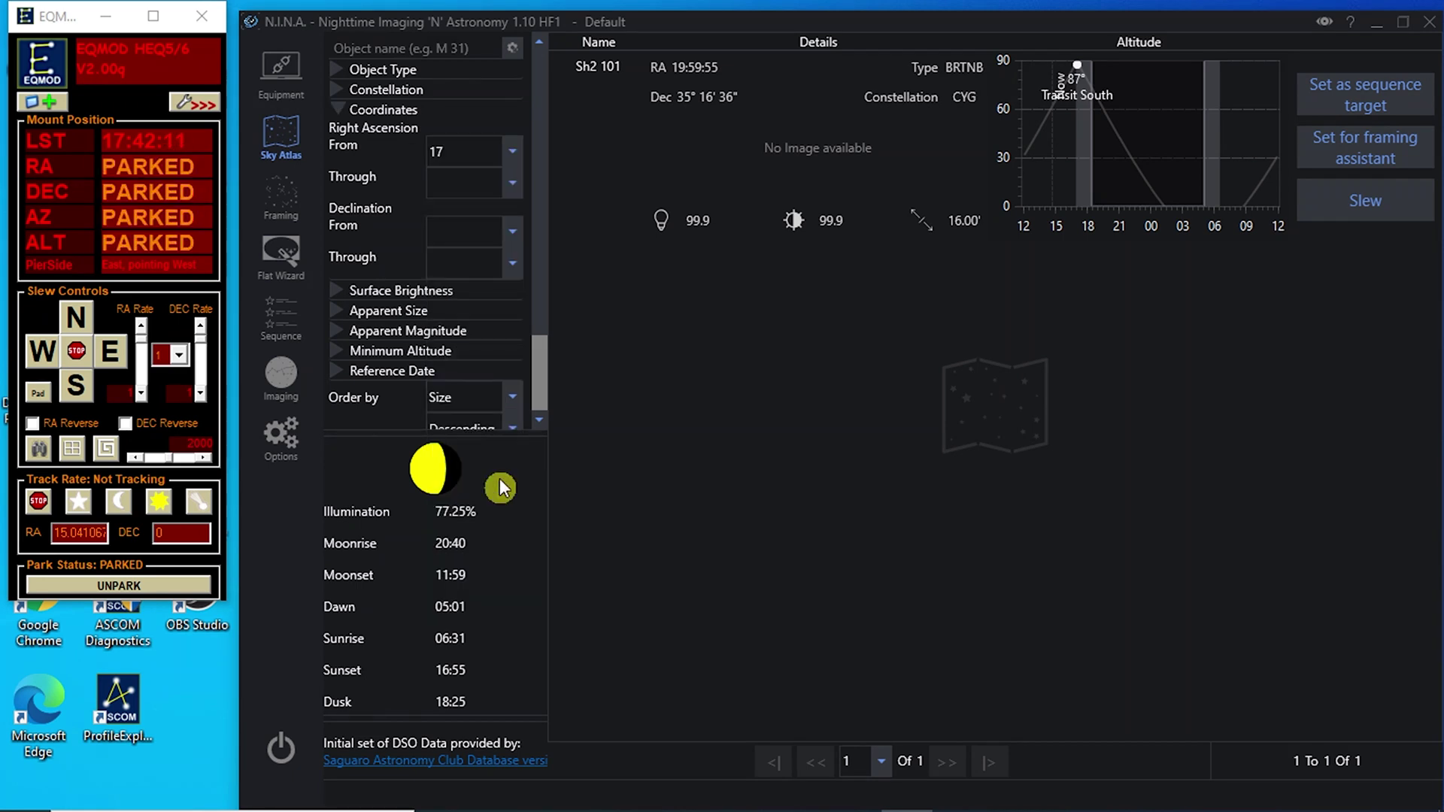
pyautogui.click(514, 185)
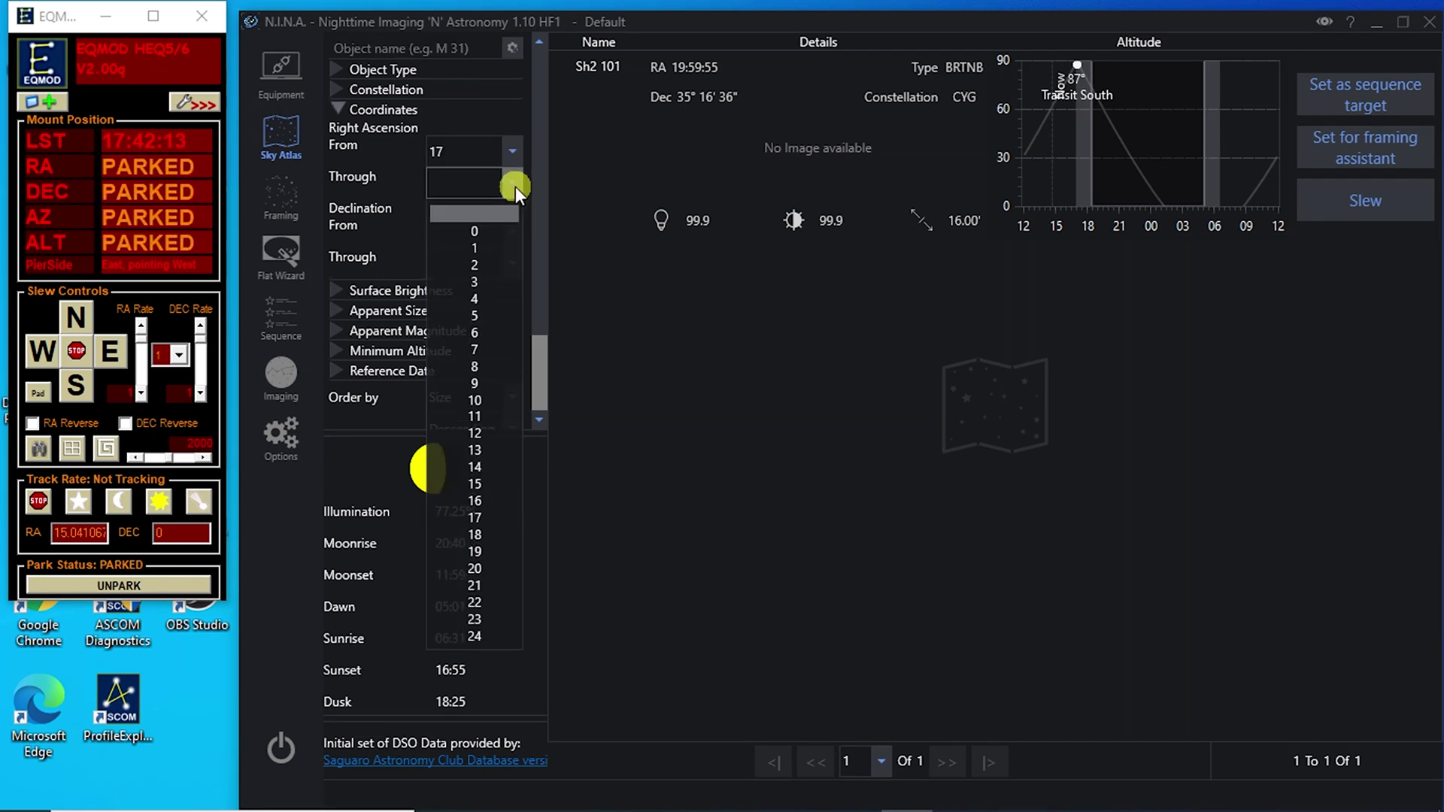
pyautogui.click(466, 536)
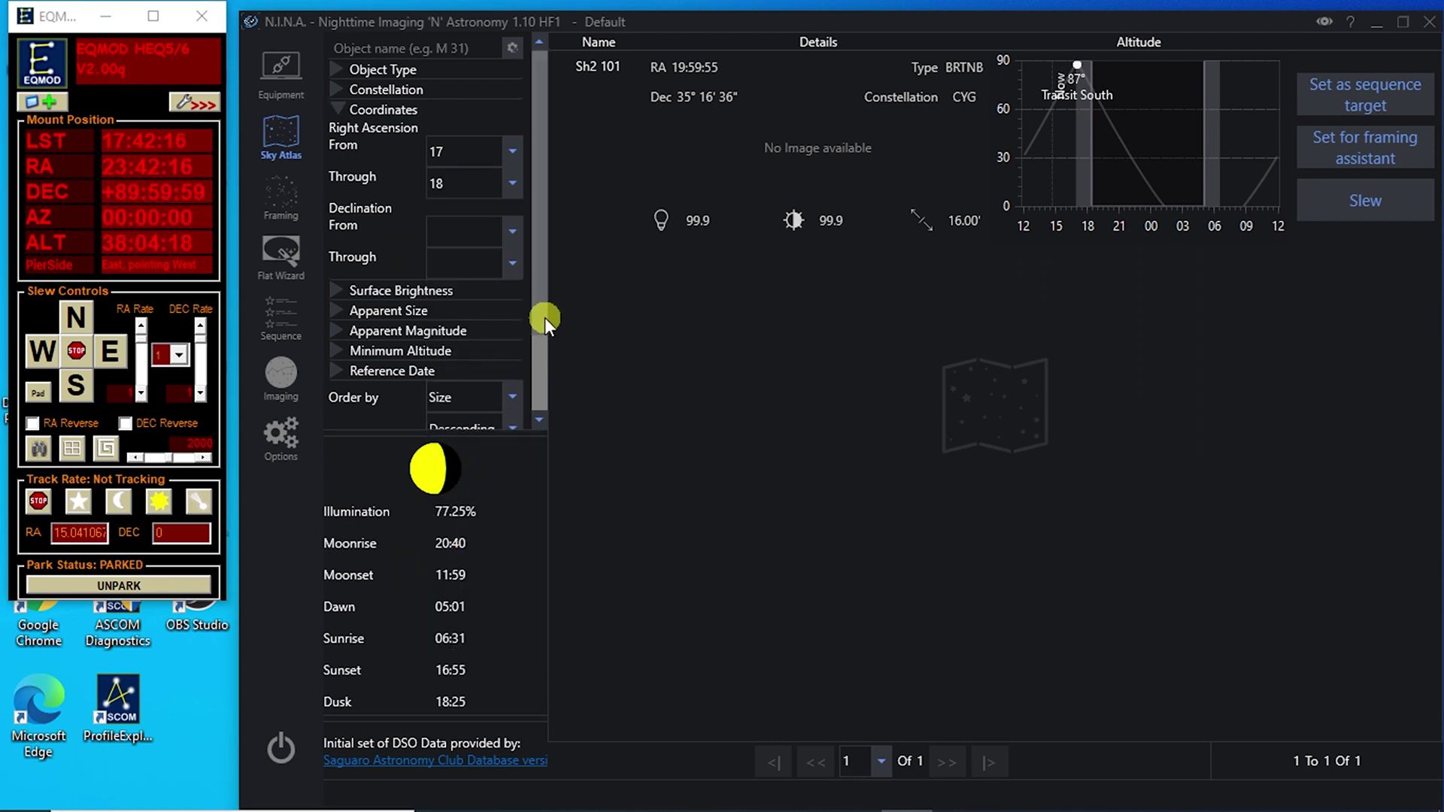
pyautogui.scroll(-2, 526, 365)
pyautogui.scroll(-1, 527, 364)
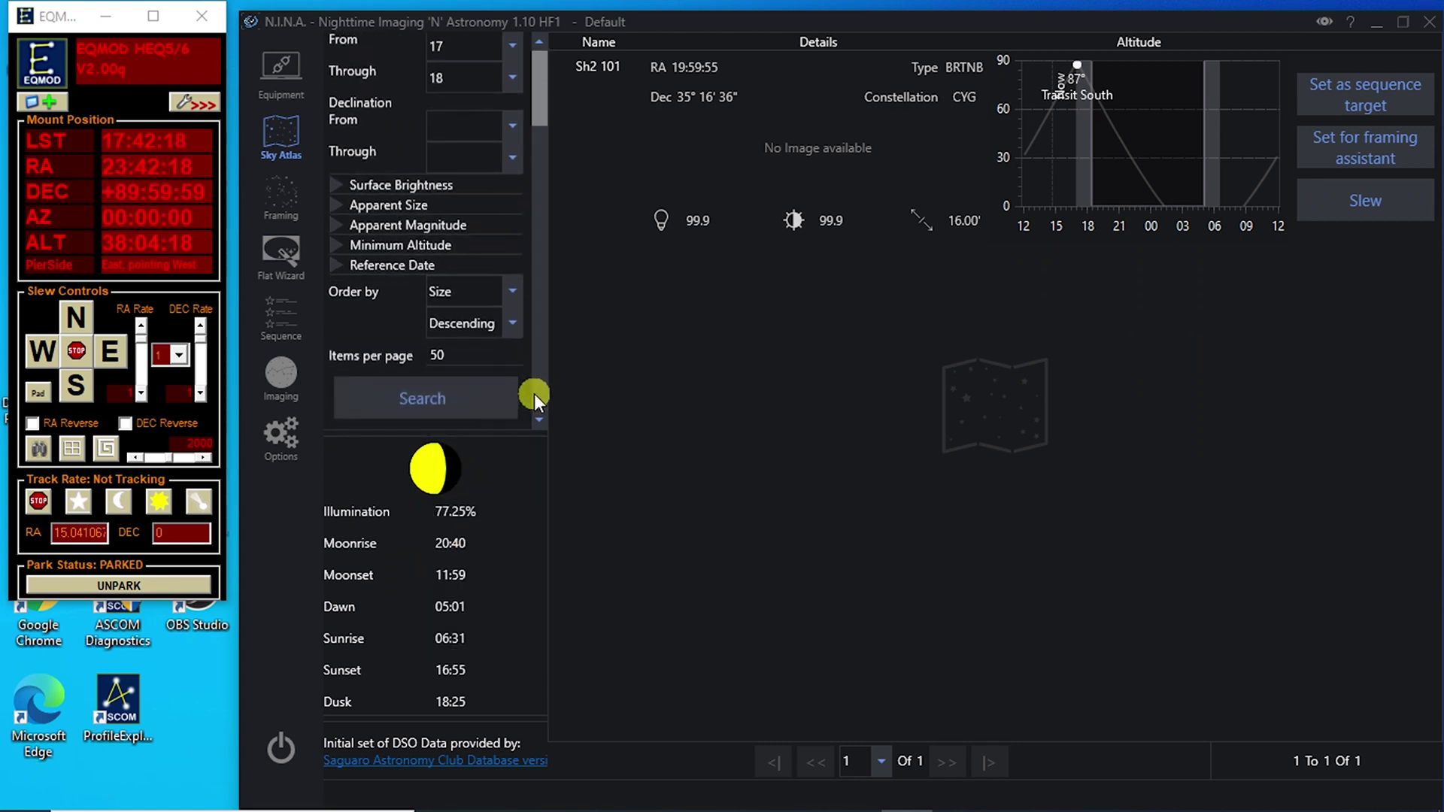
pyautogui.click(488, 403)
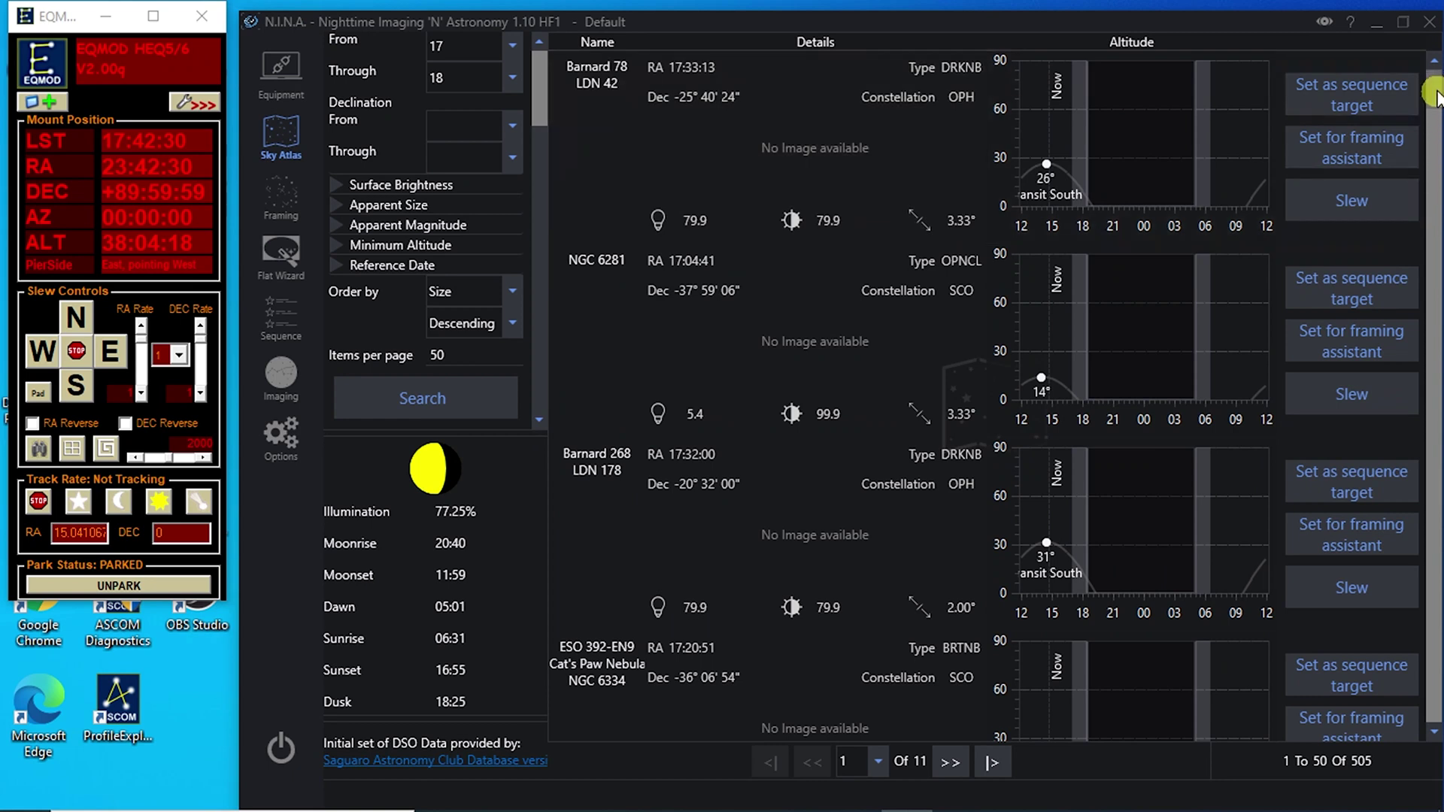
# Step: Scroll to Collinder 350, slew the mount to it, and unpark the mount in EQMOD
pyautogui.moveTo(1434, 83); pyautogui.dragTo(1433, 309)
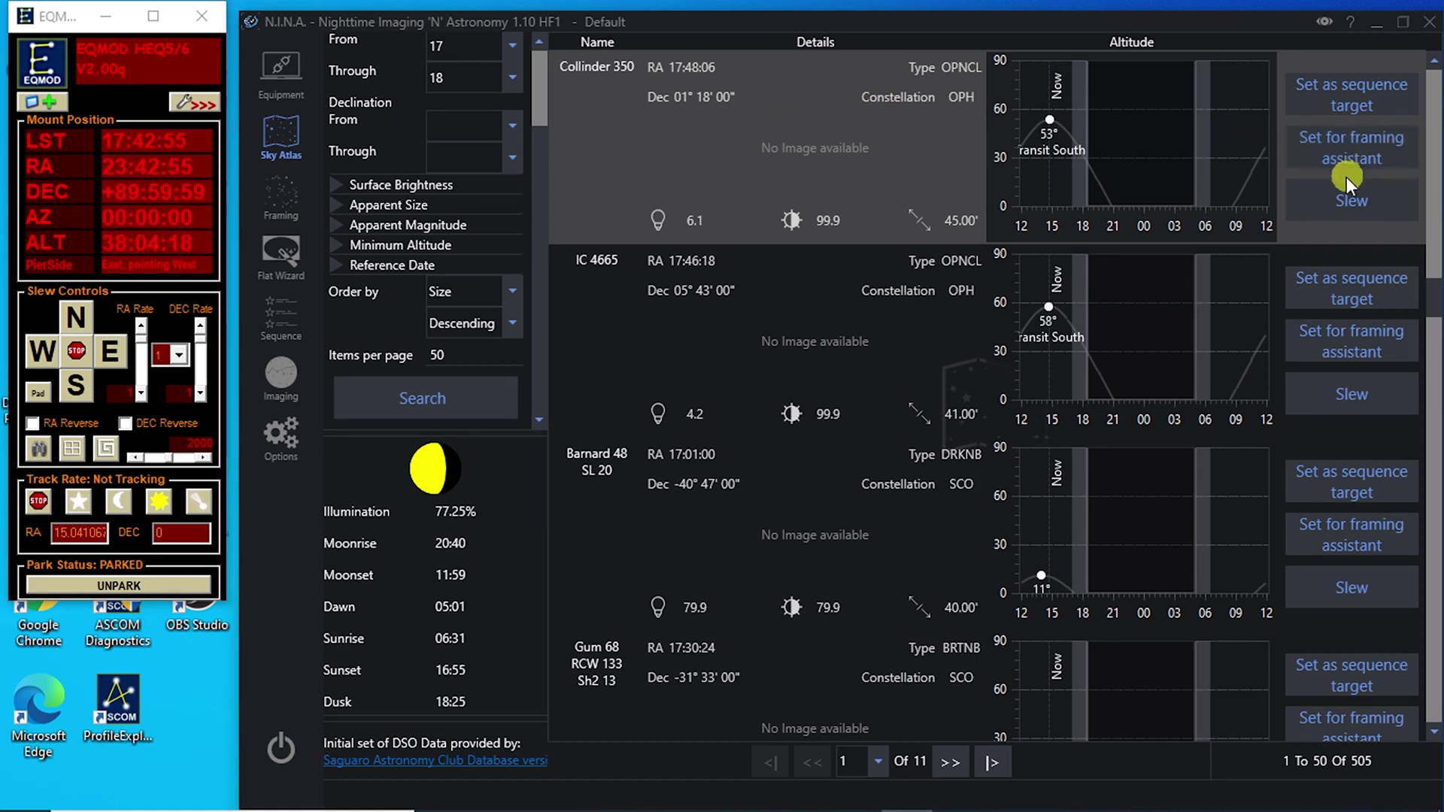
pyautogui.click(1346, 201)
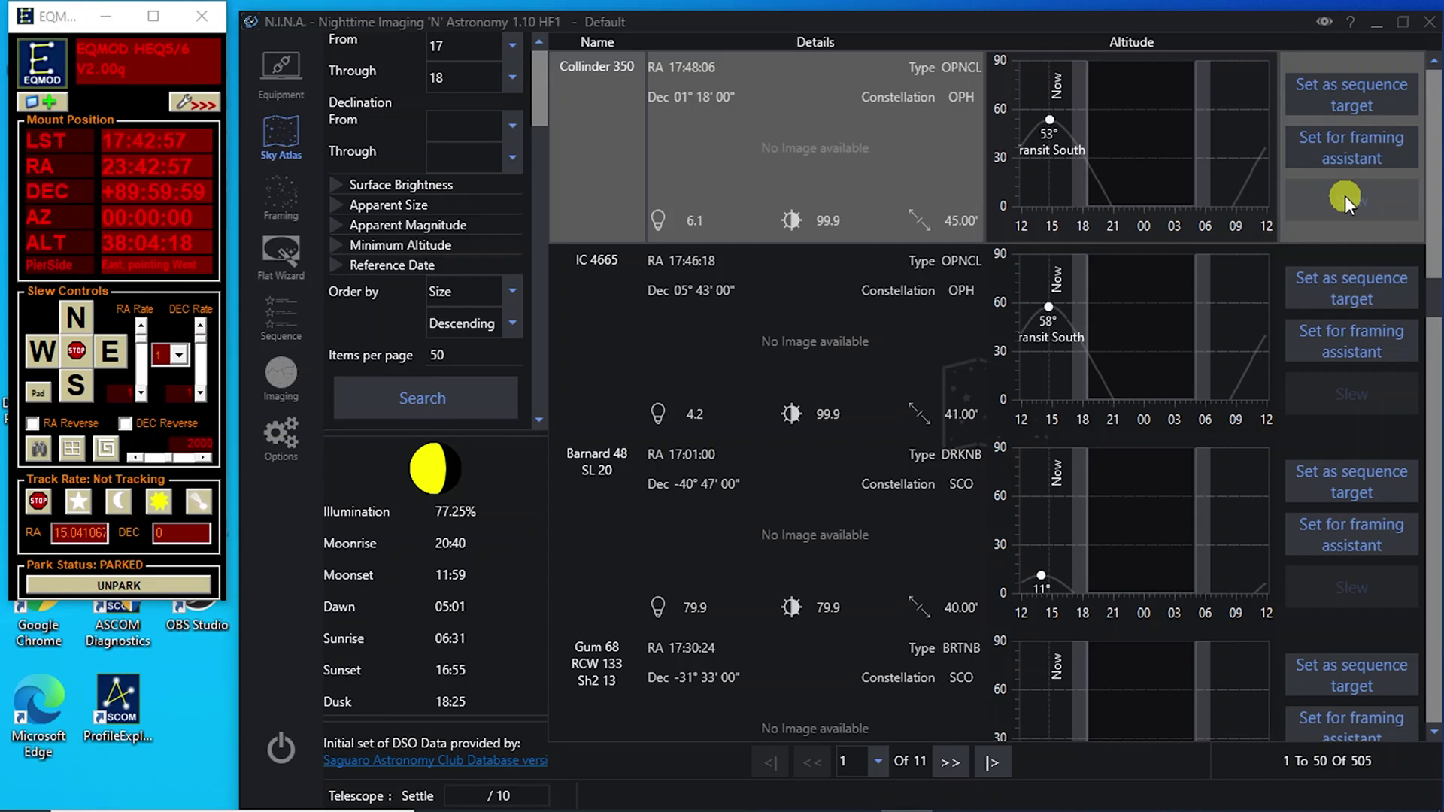
pyautogui.click(138, 587)
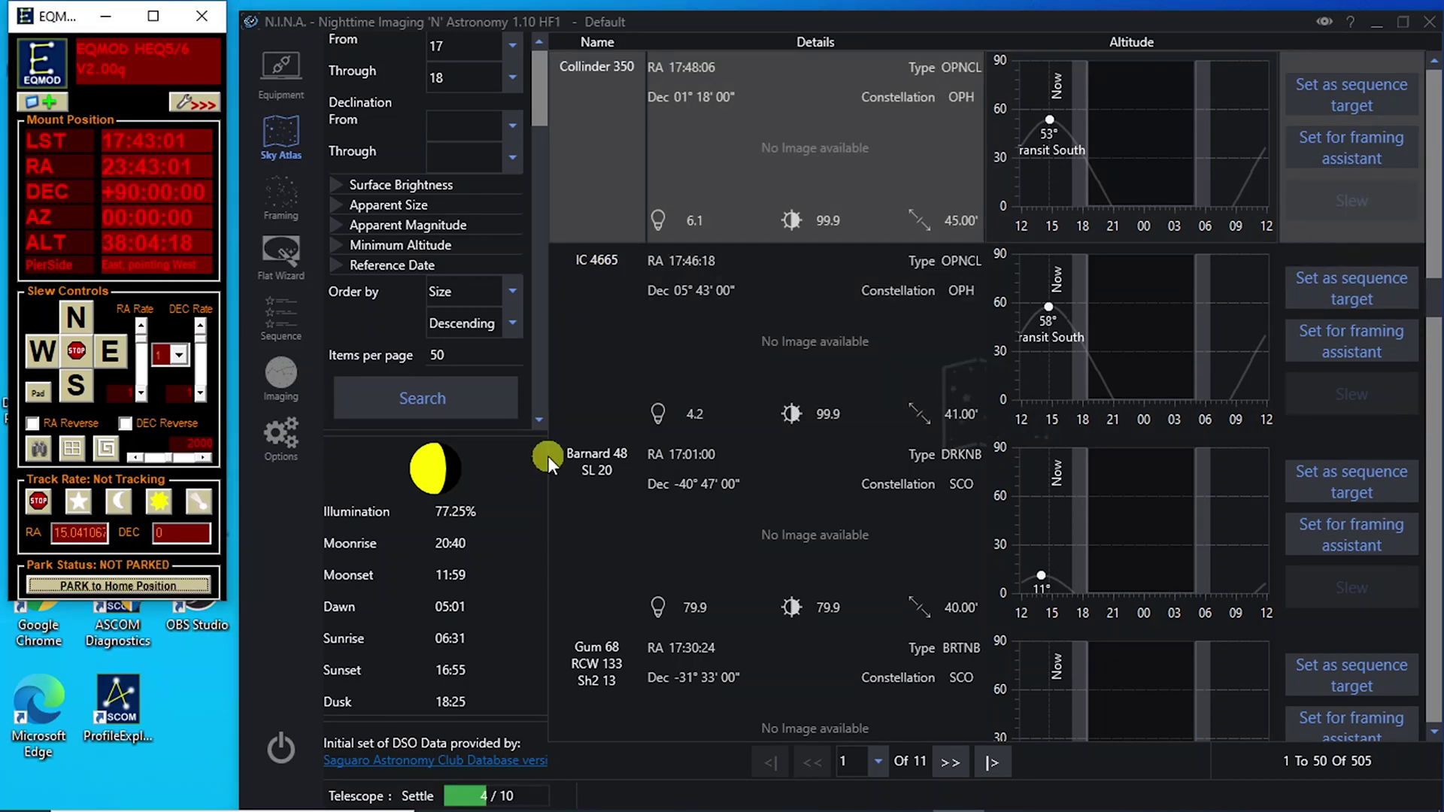
# Step: Make Collinder 350 the sequence target, slew the mount to it, and launch the sequence
pyautogui.click(1358, 106)
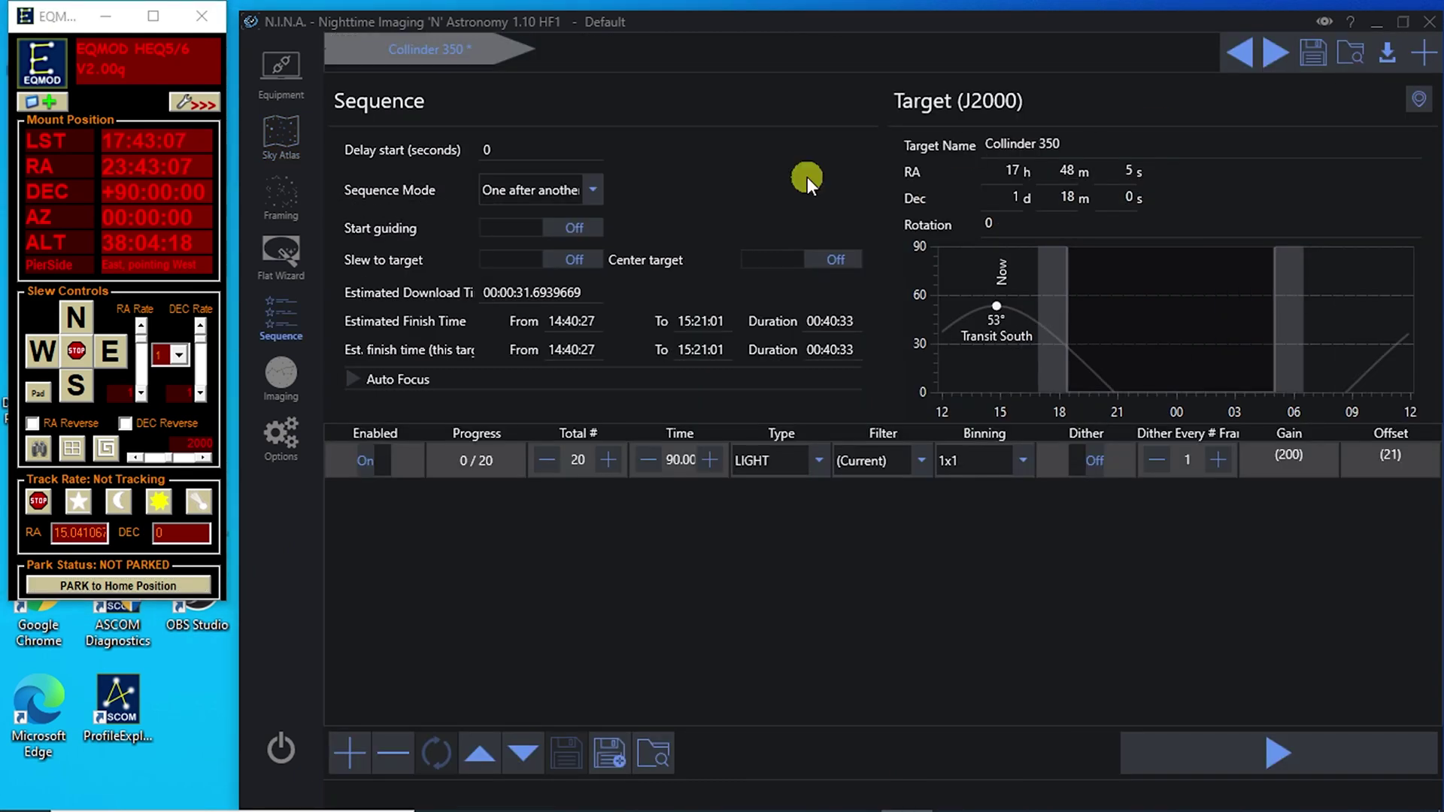
pyautogui.click(282, 135)
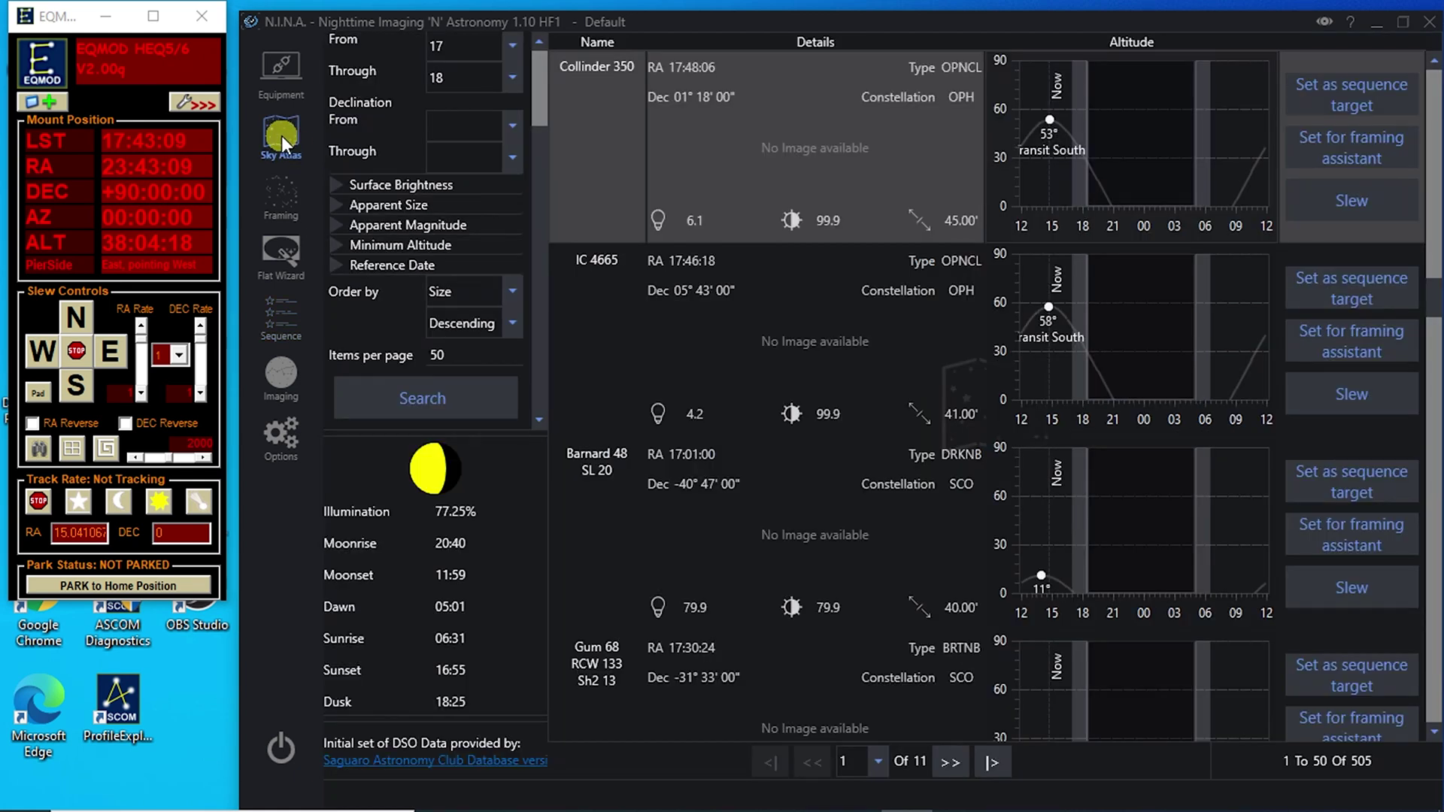
pyautogui.click(1382, 210)
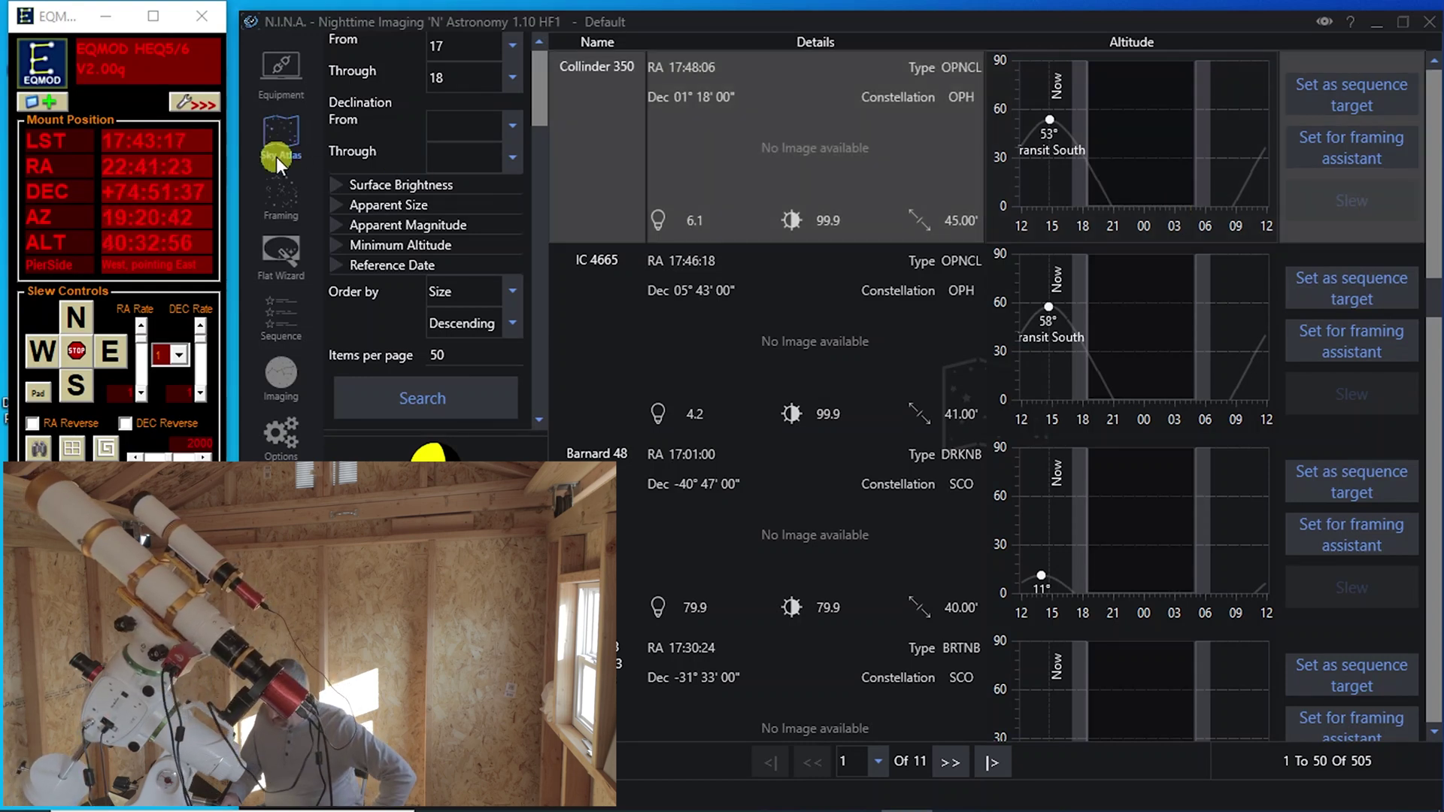
pyautogui.click(289, 324)
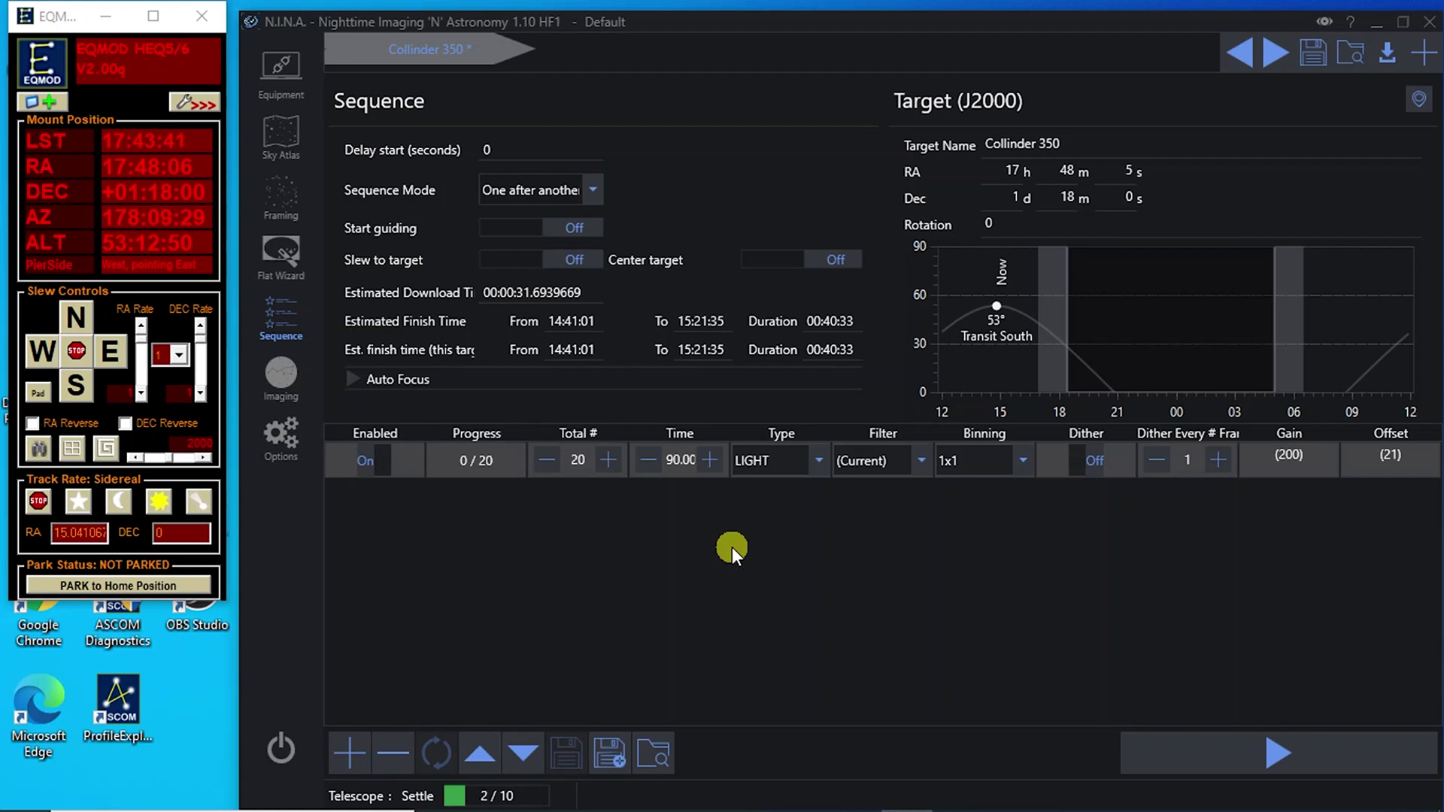
pyautogui.click(1201, 765)
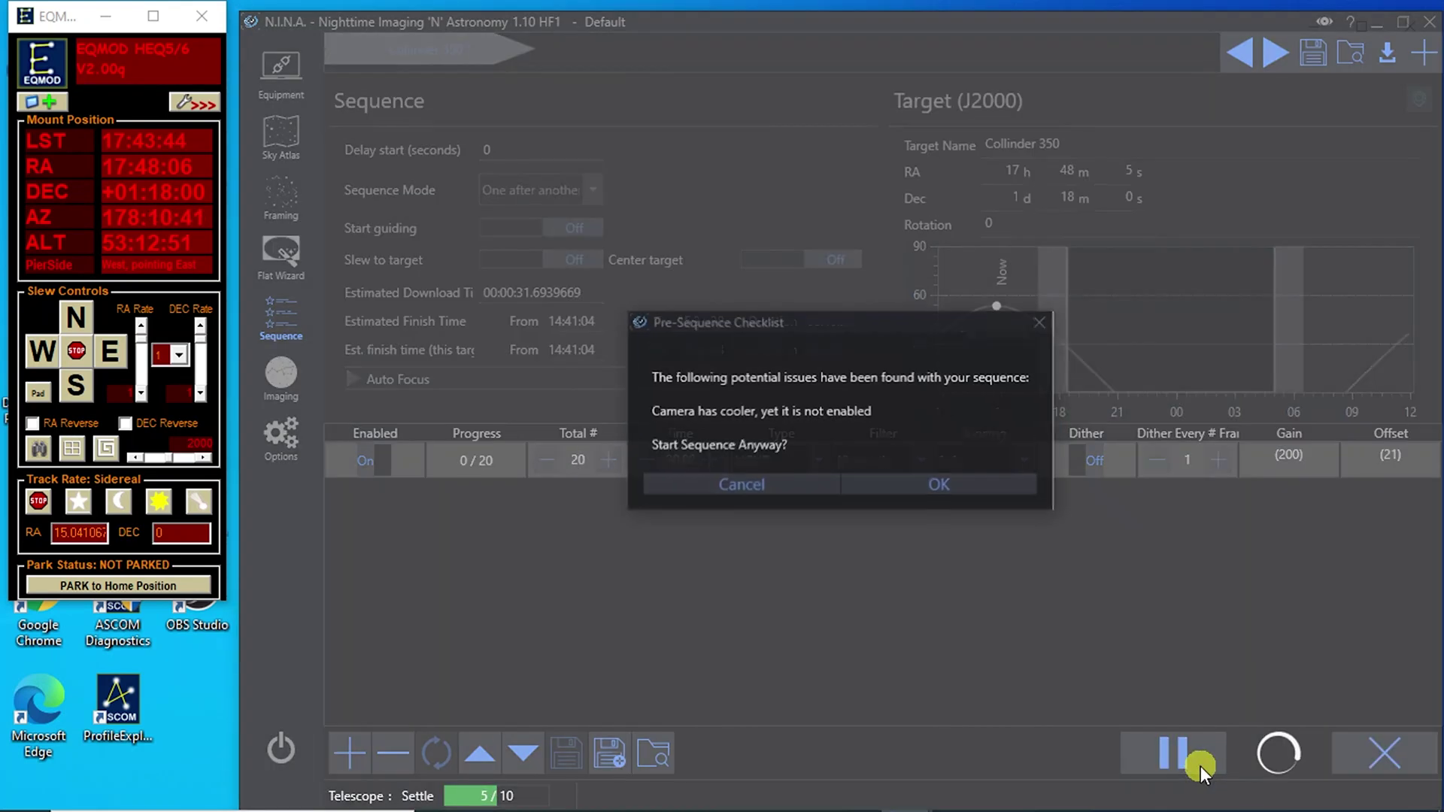
# Step: Dismiss the cooler-off checklist warning so the 20-frame Collinder 350 sequence begins exposing
pyautogui.click(890, 486)
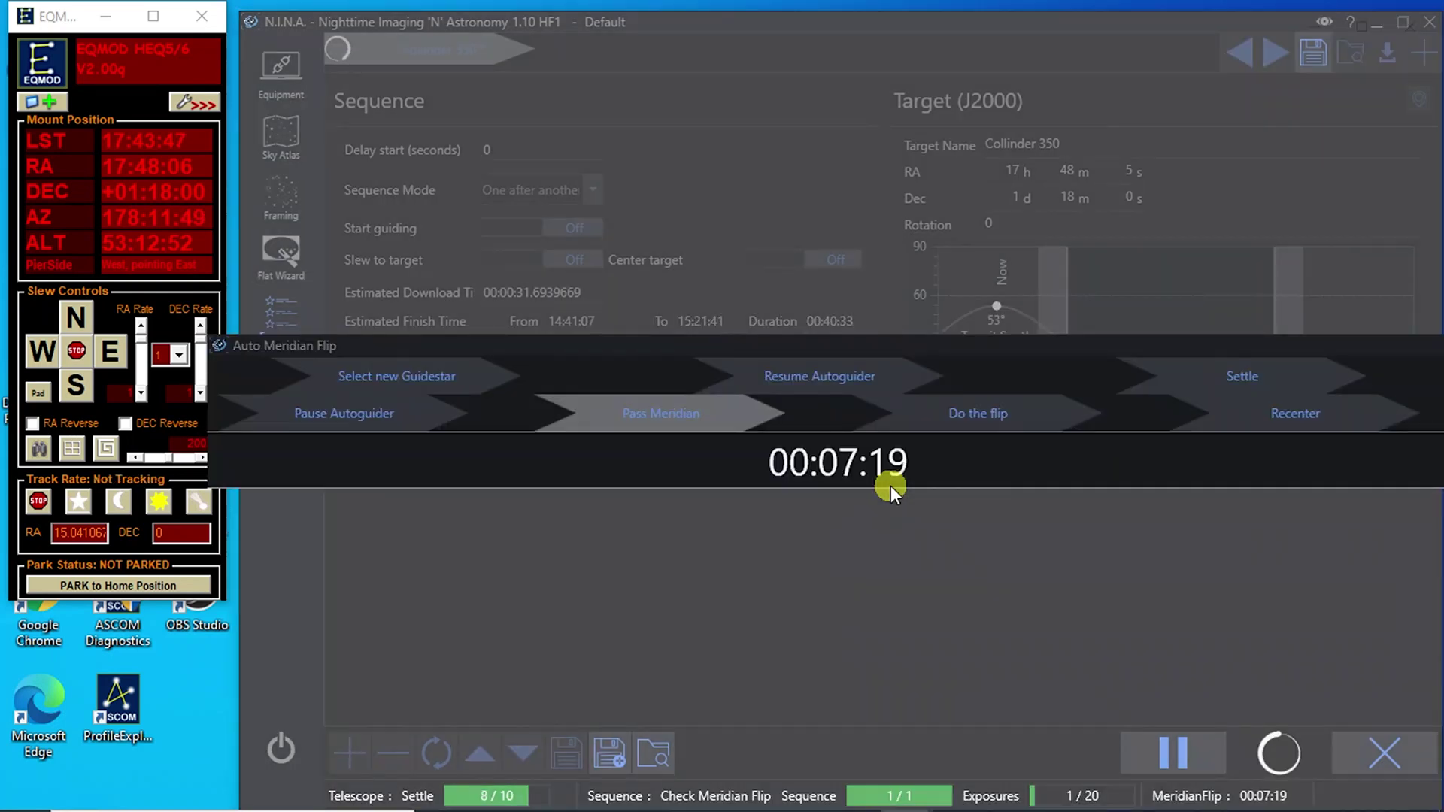